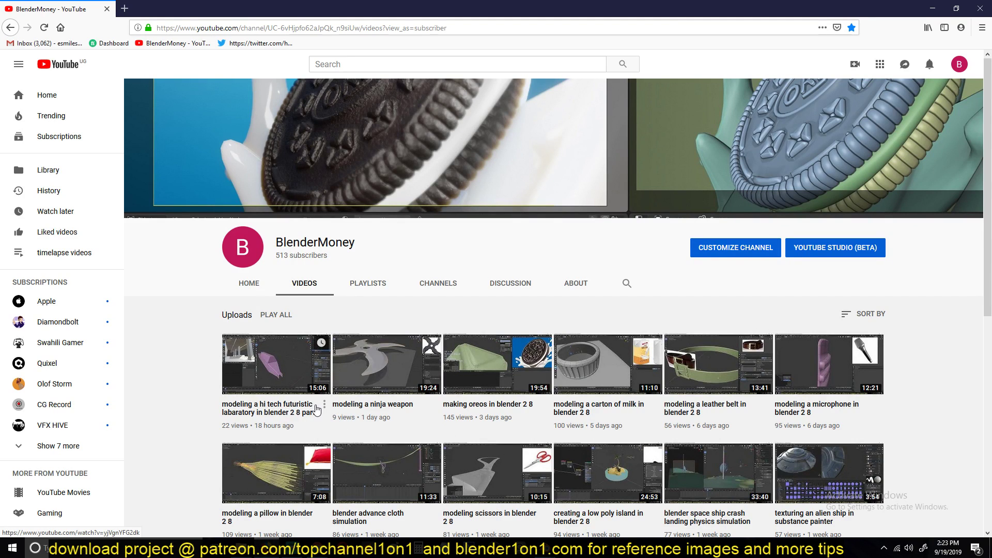
Step: Switch from the browser to Blender and bring up the tech house.blend scene
{"action": "left_click", "coordinate": [545, 546]}
{"action": "left_click", "coordinate": [580, 487]}
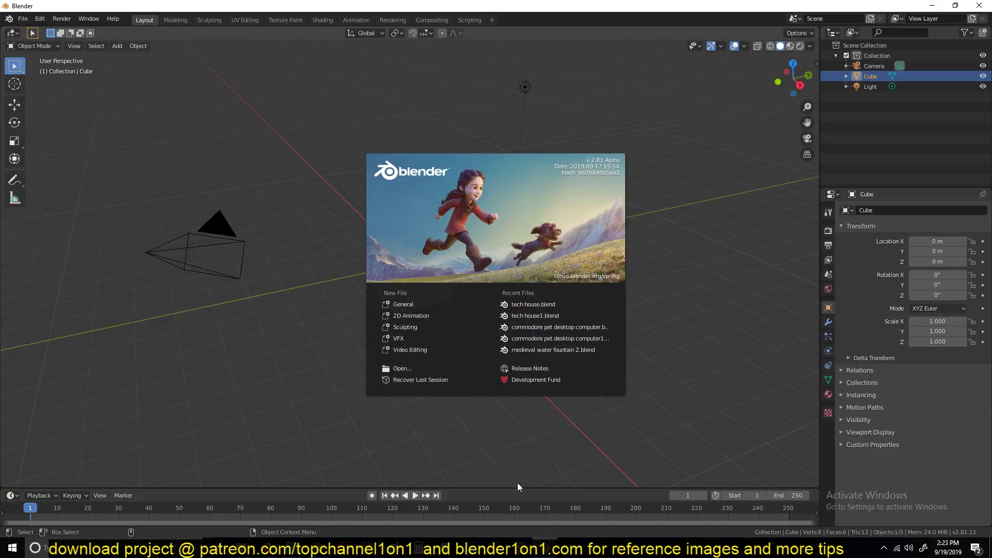
{"action": "mouse_move", "coordinate": [545, 547]}
{"action": "left_click", "coordinate": [488, 493]}
Step: Examine the transparent plastic bags tube and its surroundings in the laboratory scene from several angles
{"action": "middle_click_drag", "start_coordinate": [461, 313], "coordinate": [541, 318]}
{"action": "left_click", "coordinate": [564, 256]}
{"action": "middle_click_drag", "start_coordinate": [603, 234], "coordinate": [476, 307]}
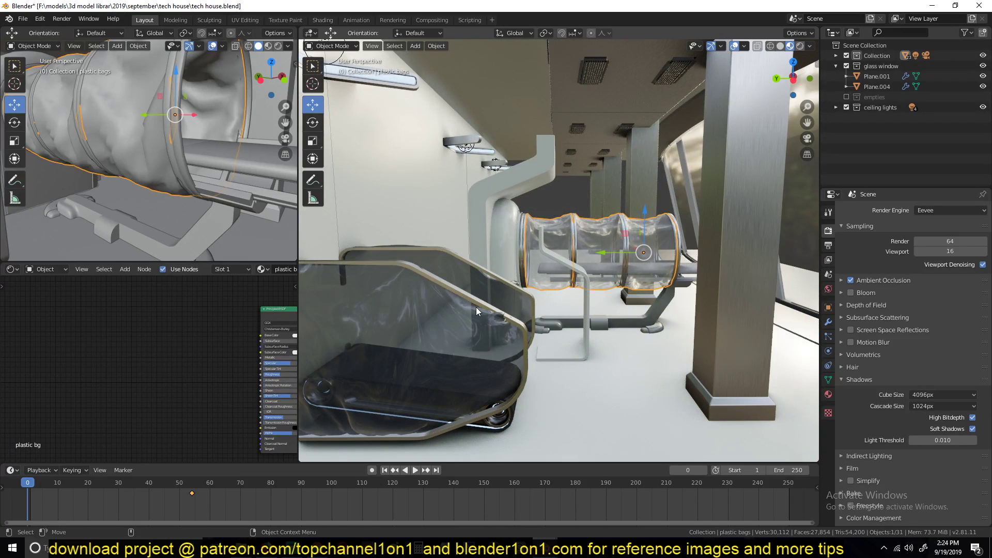
{"action": "middle_click_drag", "start_coordinate": [545, 222], "coordinate": [587, 200]}
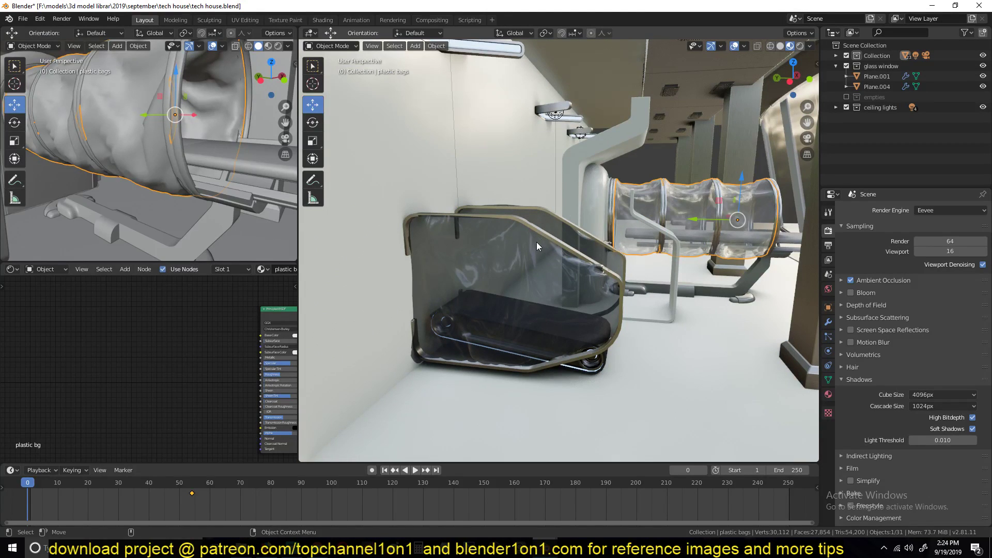
{"action": "scroll", "coordinate": [525, 249], "scroll_direction": "up", "scroll_amount": 6}
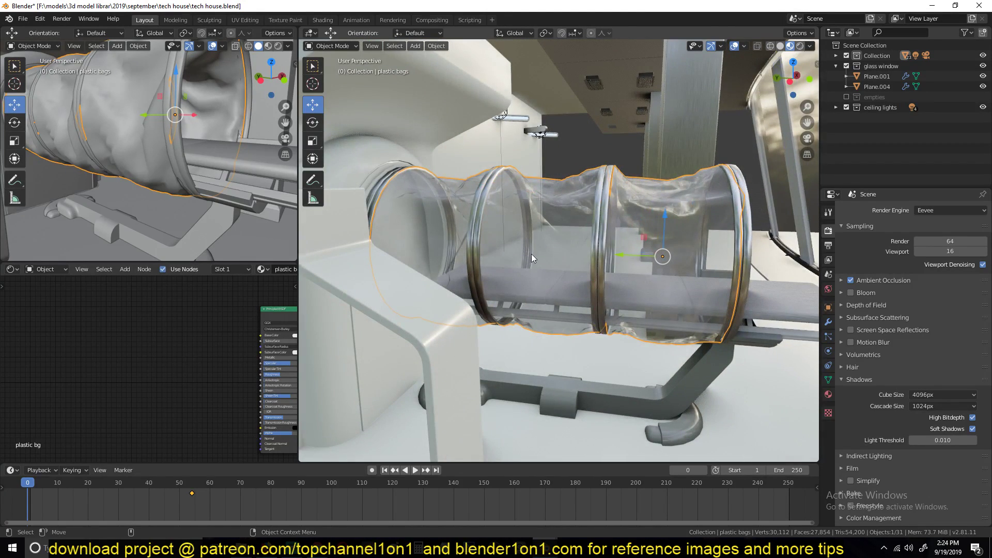
{"action": "middle_click_drag", "start_coordinate": [528, 253], "coordinate": [583, 230]}
{"action": "key", "text": "alt+a"}
{"action": "middle_click_drag", "start_coordinate": [629, 193], "coordinate": [519, 158]}
{"action": "left_click", "coordinate": [572, 197]}
{"action": "middle_click_drag", "start_coordinate": [572, 197], "coordinate": [577, 194]}
{"action": "middle_click_drag", "start_coordinate": [540, 229], "coordinate": [501, 219]}
{"action": "scroll", "coordinate": [548, 203], "scroll_direction": "down", "scroll_amount": 3}
{"action": "scroll", "coordinate": [500, 219], "scroll_direction": "up", "scroll_amount": 1}
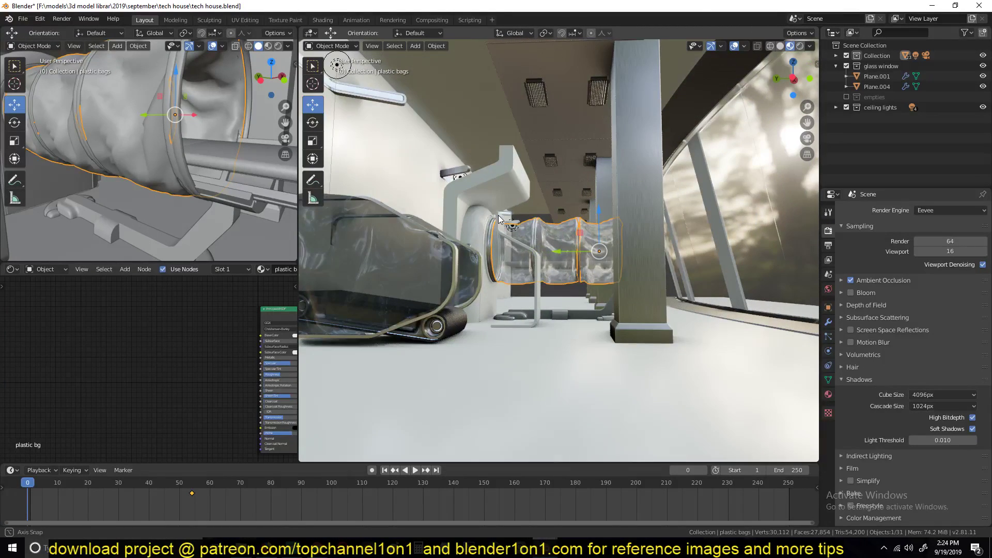
Step: Switch to the new Blender file and move the default cube away from the origin in the negative Y direction
{"action": "mouse_move", "coordinate": [568, 548]}
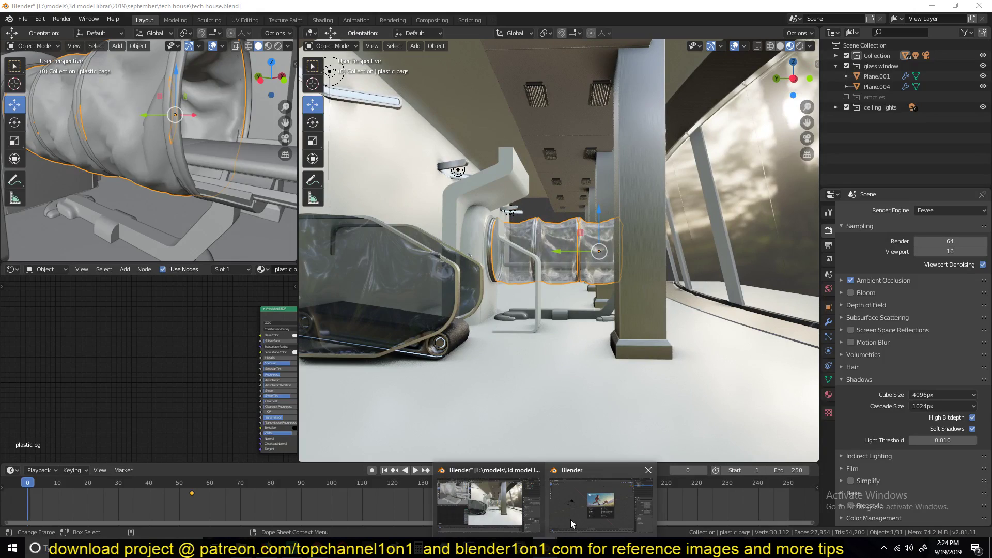
{"action": "left_click", "coordinate": [569, 523]}
{"action": "left_click", "coordinate": [658, 206]}
{"action": "middle_click_drag", "start_coordinate": [509, 270], "coordinate": [514, 274]}
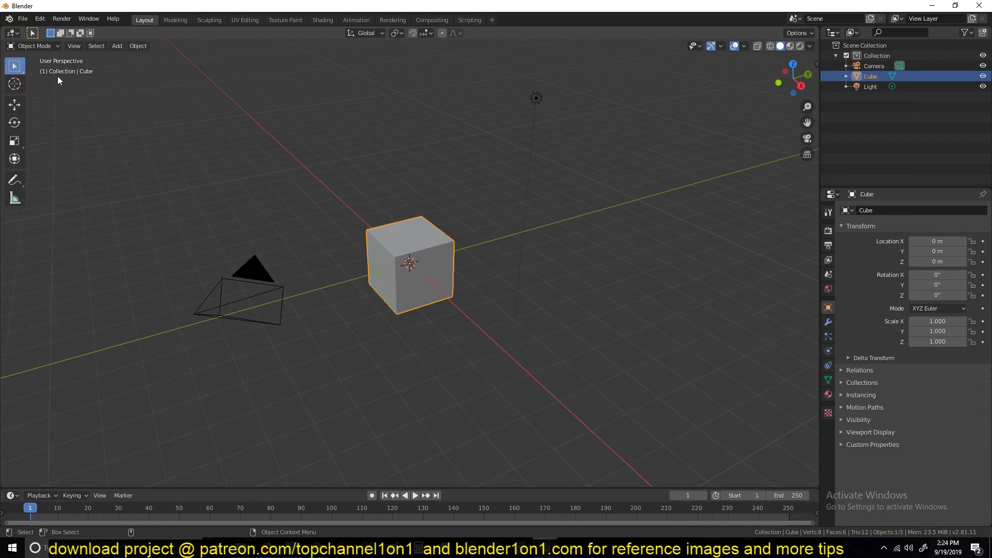
{"action": "left_click", "coordinate": [14, 105]}
{"action": "left_click_drag", "start_coordinate": [440, 253], "coordinate": [21, 367]}
Step: Add a mesh circle at the origin and check the tech house scene again for reference
{"action": "middle_click_drag", "start_coordinate": [245, 281], "coordinate": [332, 215]}
{"action": "key", "text": "shift+a"}
{"action": "mouse_move", "coordinate": [398, 231]}
{"action": "left_click", "coordinate": [454, 267]}
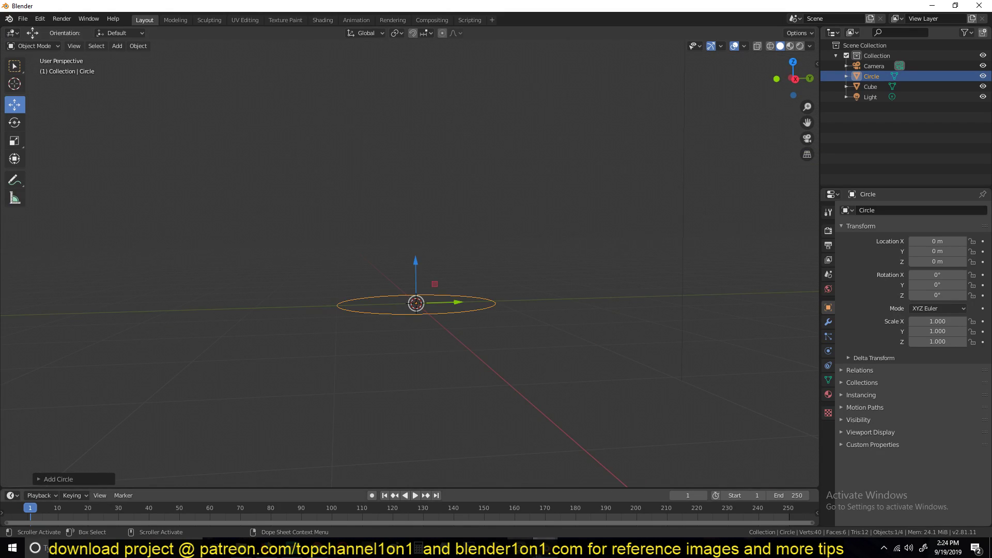
{"action": "left_click", "coordinate": [522, 503]}
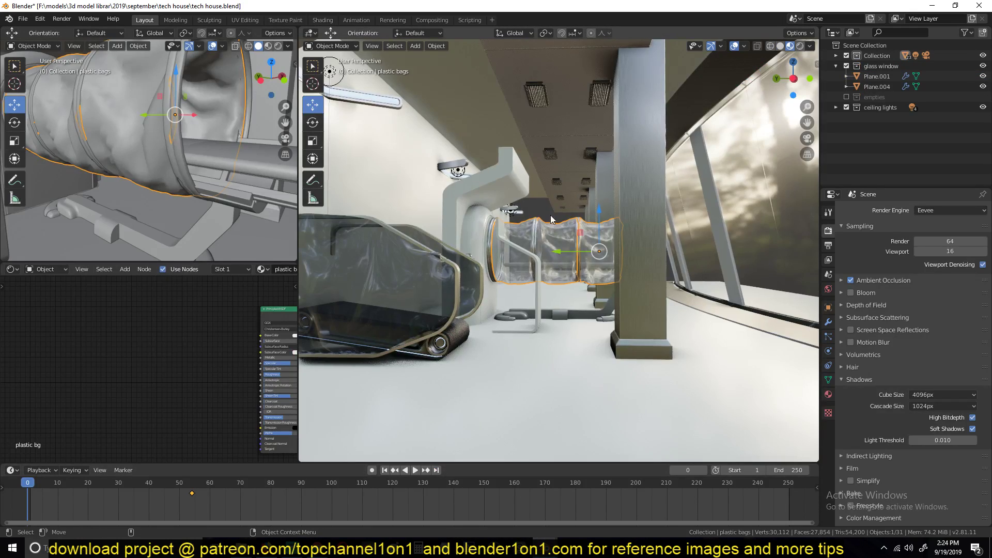
{"action": "left_click", "coordinate": [588, 504]}
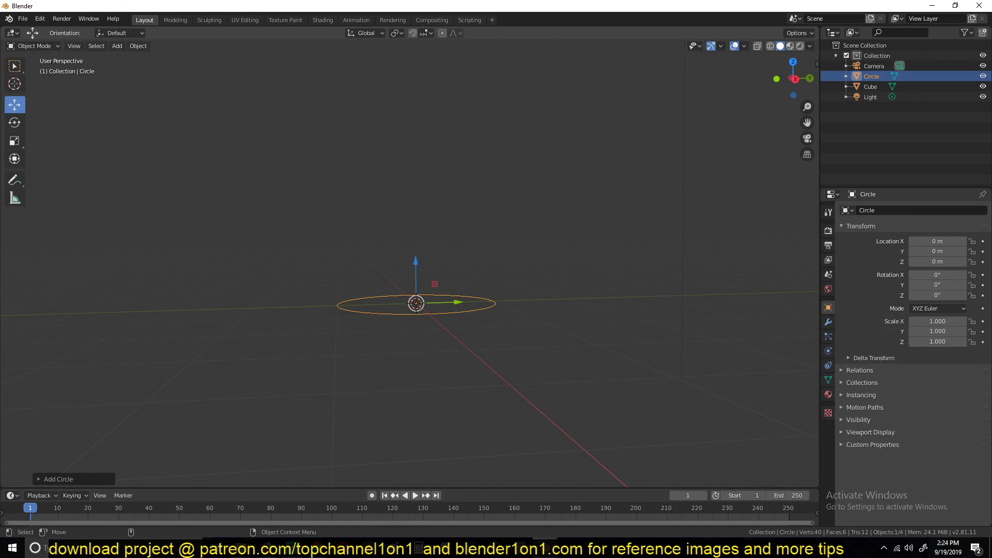
Step: Rotate the circle 90° about the X axis and raise it to about 0.71 m on Z
{"action": "type", "text": "rx90"}
{"action": "key", "text": "Return"}
{"action": "middle_click_drag", "start_coordinate": [496, 275], "coordinate": [410, 228]}
{"action": "left_click_drag", "start_coordinate": [410, 228], "coordinate": [414, 188]}
Step: Extrude the circle's outline along the negative Y axis into an open-ended tube and return to Object Mode
{"action": "middle_click_drag", "start_coordinate": [413, 188], "coordinate": [75, 151]}
{"action": "key", "text": "KP_1"}
{"action": "key", "text": "Tab"}
{"action": "left_click", "coordinate": [14, 104]}
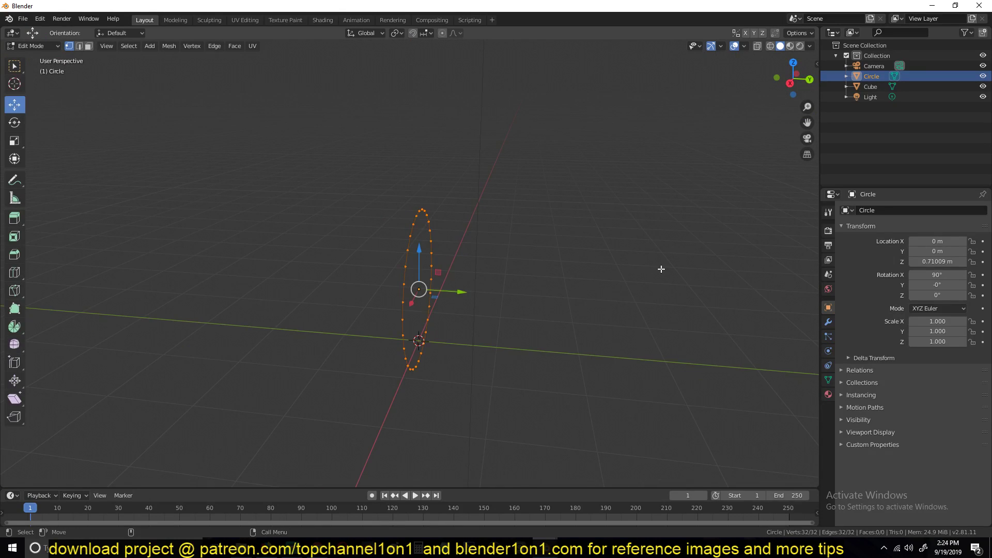
{"action": "key", "text": "e"}
{"action": "key", "text": "x"}
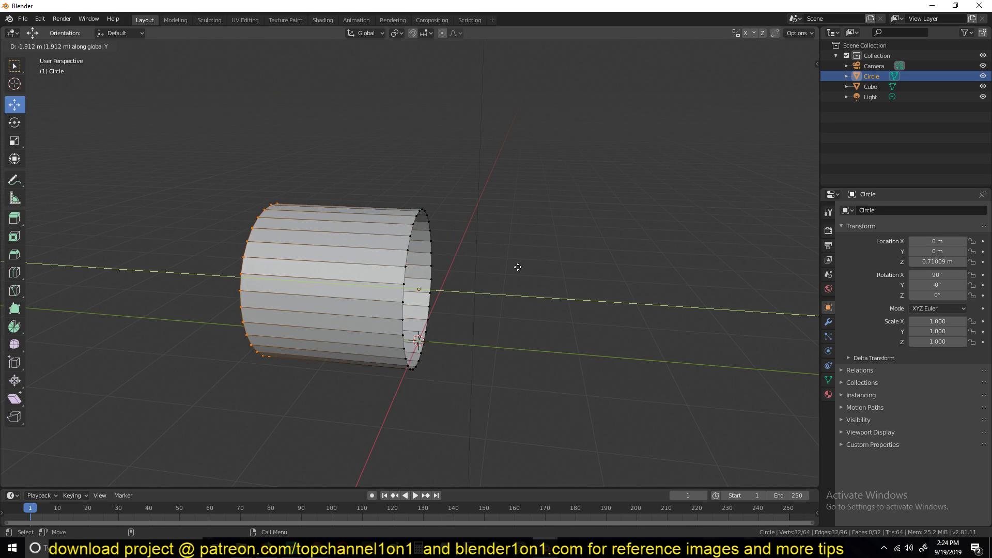
{"action": "left_click", "coordinate": [467, 261]}
{"action": "key", "text": "Tab"}
Step: Shade the tube smooth and open its mesh in Edit Mode
{"action": "mouse_move", "coordinate": [467, 262]}
{"action": "middle_mouse_down"}
{"action": "mouse_move", "coordinate": [419, 252]}
{"action": "mouse_move", "coordinate": [475, 247]}
{"action": "middle_mouse_up"}
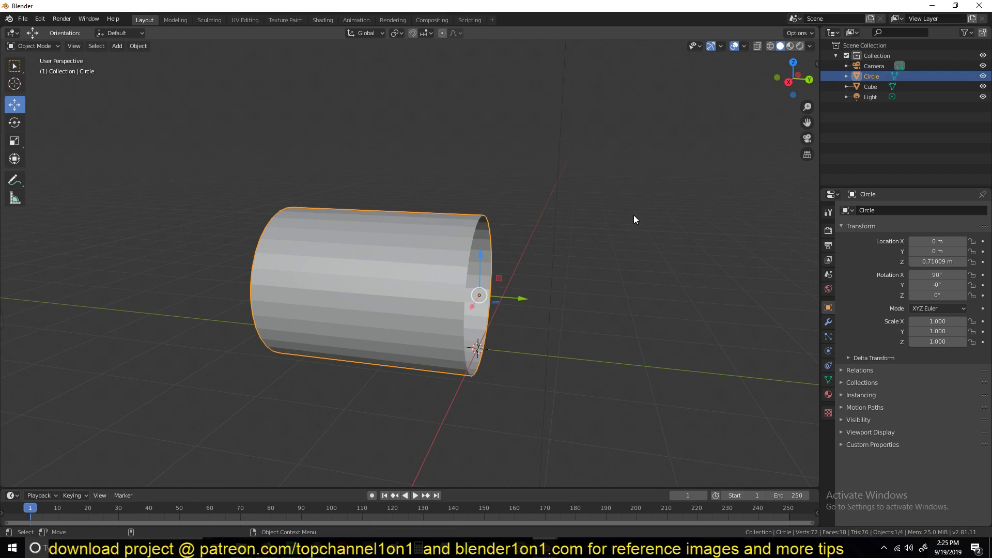
{"action": "middle_click_drag", "start_coordinate": [531, 252], "coordinate": [568, 247], "text": "shift"}
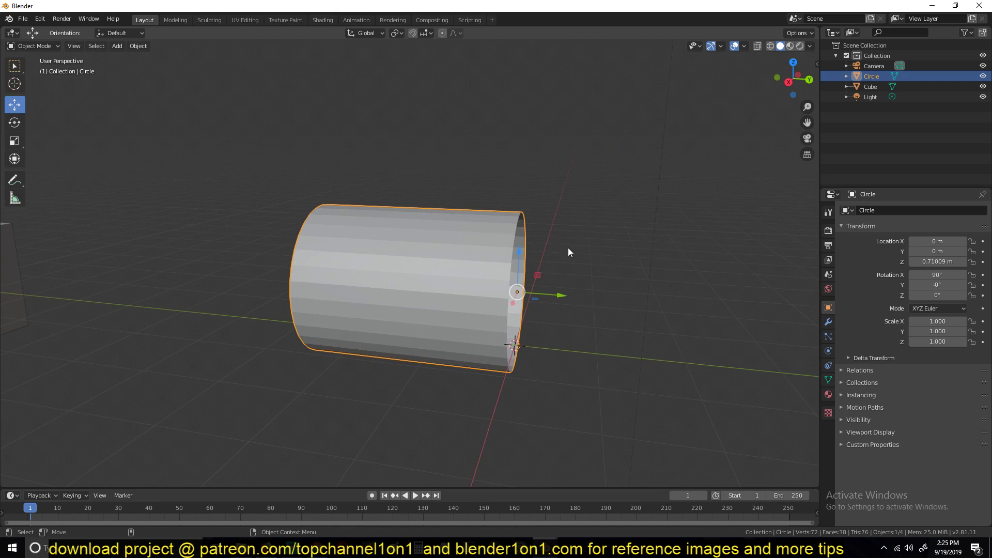
{"action": "scroll", "coordinate": [568, 246], "scroll_direction": "up", "scroll_amount": 2}
{"action": "middle_click_drag", "start_coordinate": [580, 290], "coordinate": [556, 296]}
{"action": "mouse_move", "coordinate": [491, 218]}
{"action": "middle_mouse_down"}
{"action": "mouse_move", "coordinate": [466, 206]}
{"action": "mouse_move", "coordinate": [475, 204]}
{"action": "middle_mouse_up"}
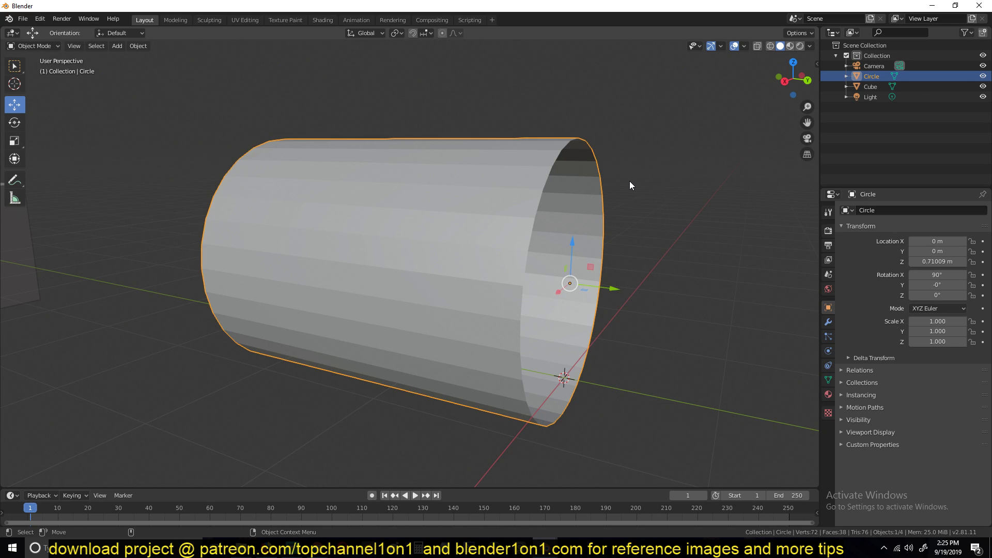
{"action": "middle_click_drag", "start_coordinate": [629, 181], "coordinate": [525, 219]}
{"action": "right_click", "coordinate": [395, 180]}
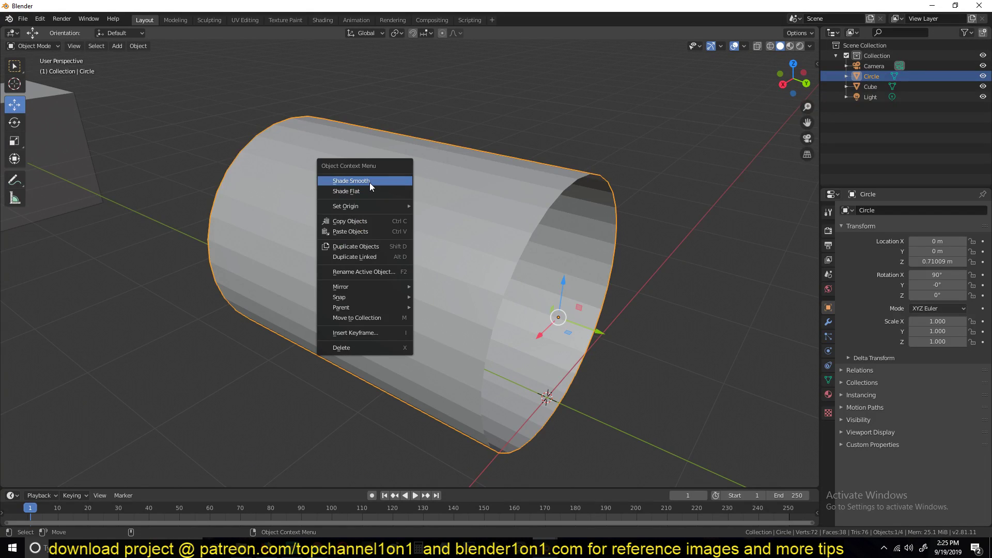
{"action": "left_click", "coordinate": [370, 182]}
{"action": "mouse_move", "coordinate": [370, 184]}
{"action": "middle_mouse_down"}
{"action": "mouse_move", "coordinate": [456, 193]}
{"action": "mouse_move", "coordinate": [312, 153]}
{"action": "mouse_move", "coordinate": [362, 189]}
{"action": "middle_mouse_up"}
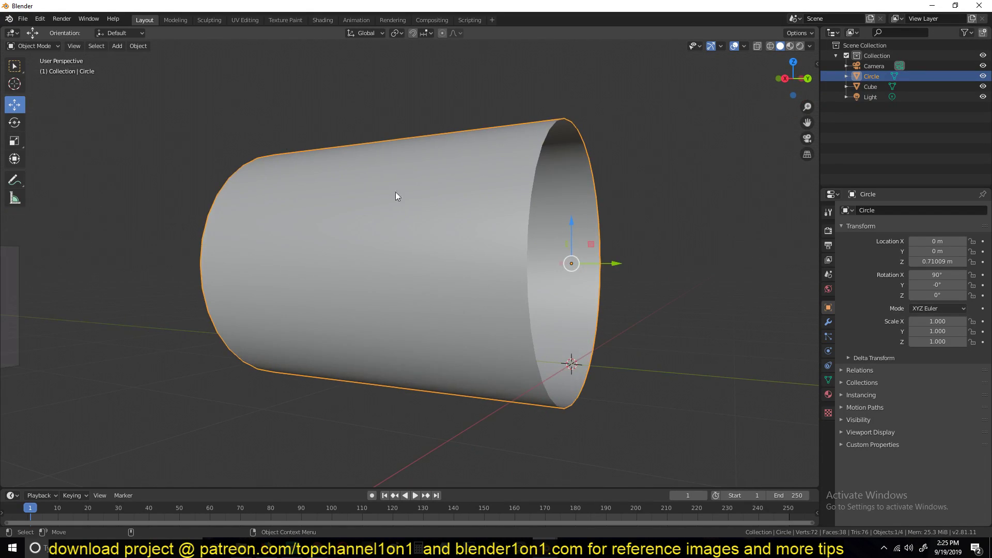
{"action": "middle_click_drag", "start_coordinate": [474, 211], "coordinate": [742, 306]}
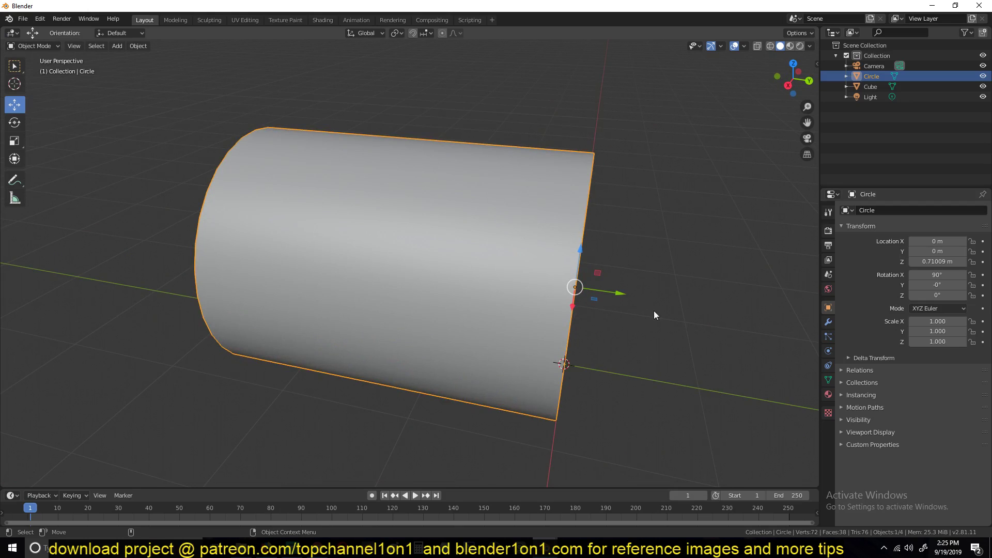
{"action": "key", "text": "Tab"}
{"action": "middle_click_drag", "start_coordinate": [423, 220], "coordinate": [388, 215]}
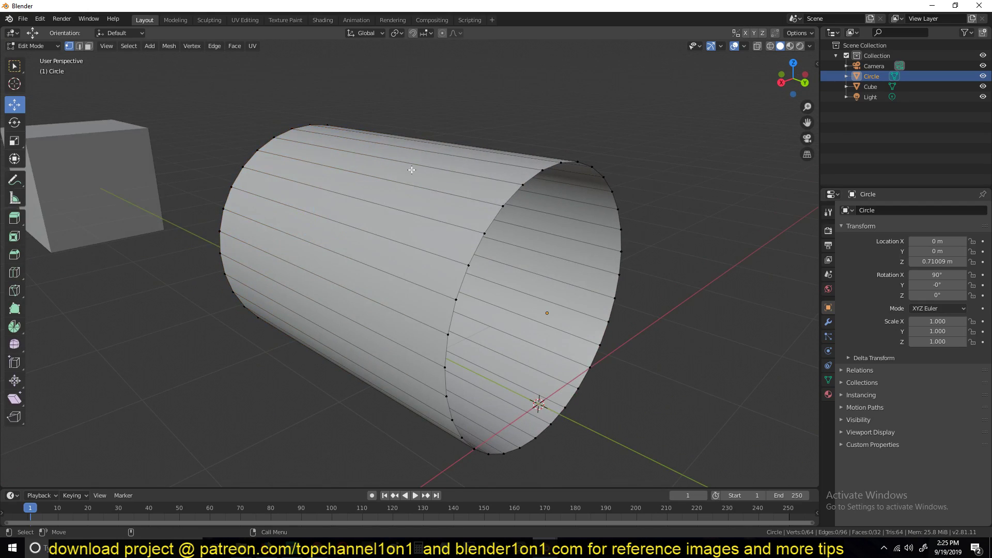
{"action": "middle_click_drag", "start_coordinate": [387, 164], "coordinate": [372, 165]}
{"action": "key", "text": "ctrl+r"}
{"action": "scroll", "coordinate": [370, 165], "scroll_direction": "up", "scroll_amount": 12}
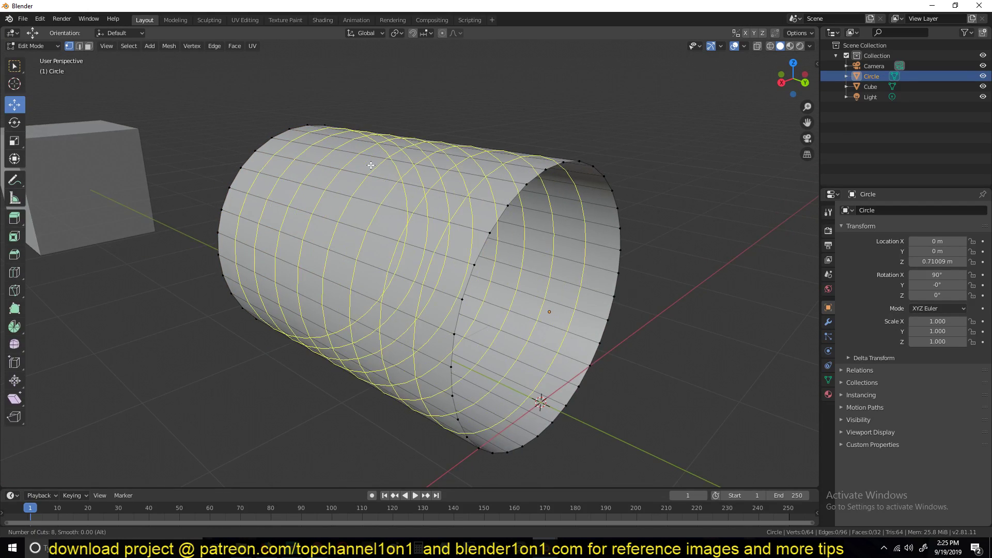
{"action": "scroll", "coordinate": [370, 165], "scroll_direction": "down", "scroll_amount": 3}
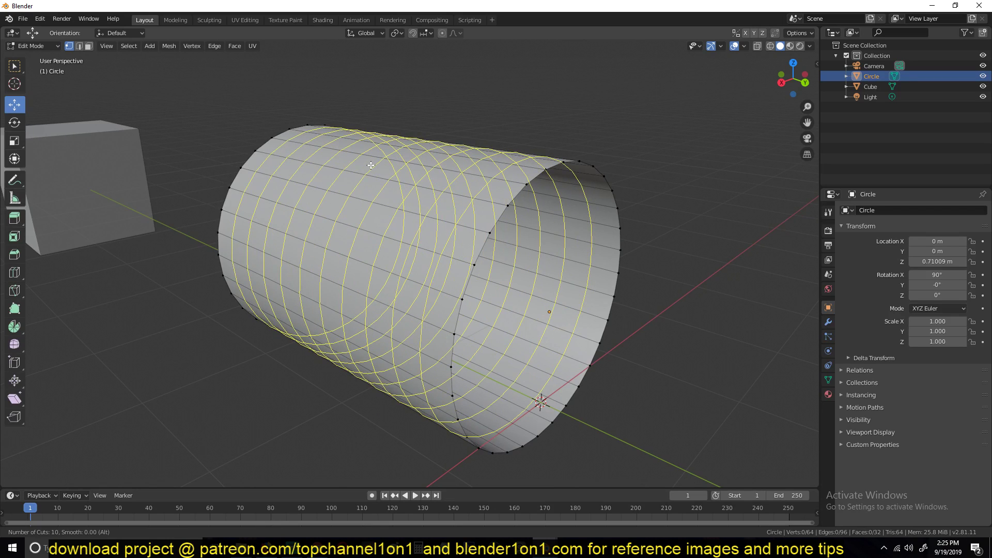
{"action": "right_click", "coordinate": [370, 164]}
Step: Add eight evenly spaced loop cuts around the tube and return to Object Mode
{"action": "key", "text": "ctrl+r"}
{"action": "scroll", "coordinate": [392, 194], "scroll_direction": "up", "scroll_amount": 7}
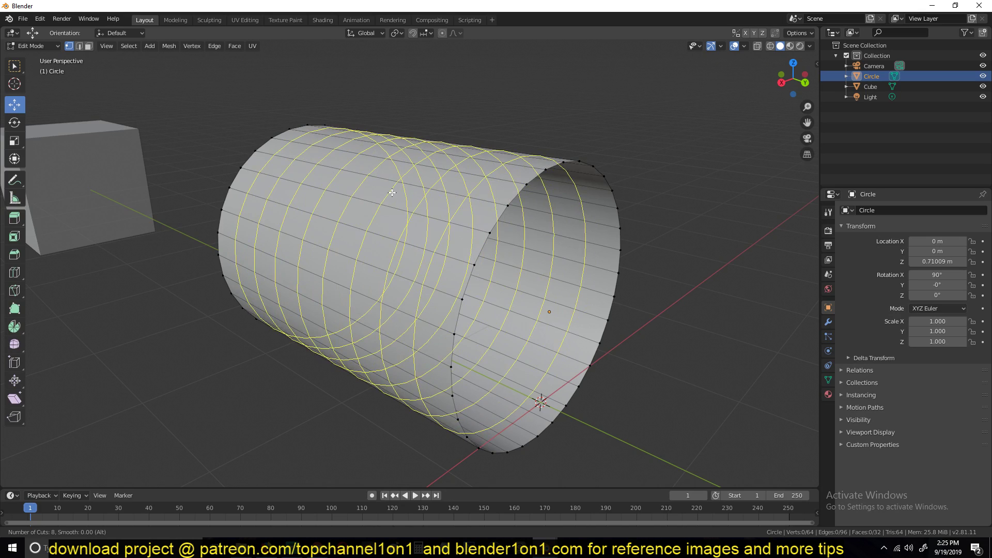
{"action": "left_click", "coordinate": [392, 193]}
{"action": "right_click", "coordinate": [392, 193]}
{"action": "key", "text": "Tab"}
Step: Enable Cloth physics on the subdivided tube
{"action": "middle_click_drag", "start_coordinate": [392, 193], "coordinate": [318, 228]}
{"action": "key", "text": "Tab"}
{"action": "key", "text": "Tab"}
{"action": "middle_click_drag", "start_coordinate": [455, 241], "coordinate": [356, 277]}
{"action": "middle_click_drag", "start_coordinate": [509, 316], "coordinate": [569, 330]}
{"action": "left_click", "coordinate": [827, 351]}
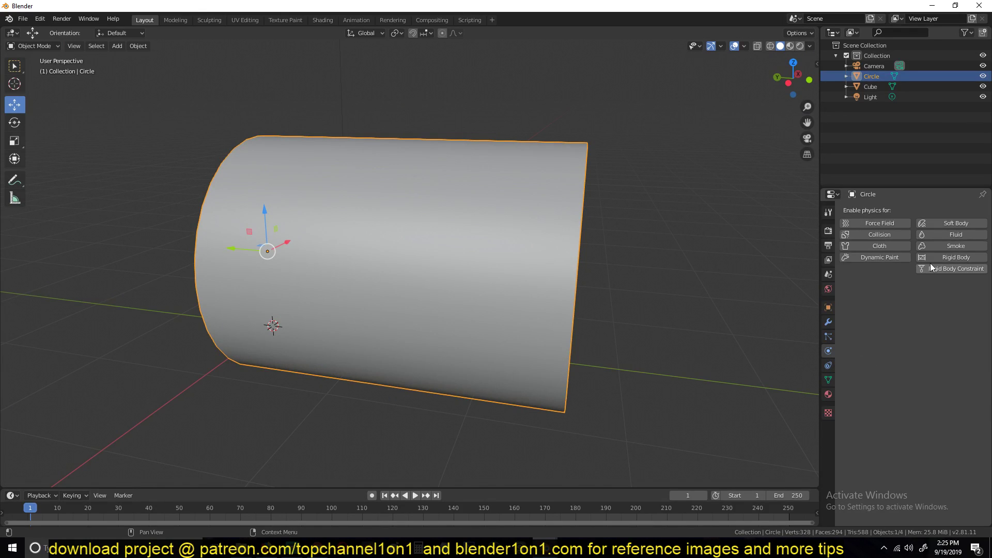
{"action": "left_click", "coordinate": [896, 247]}
Step: Play the cloth simulation to preview how the tube behaves, and return to the first frame
{"action": "middle_click_drag", "start_coordinate": [594, 251], "coordinate": [408, 244]}
{"action": "key", "text": "space"}
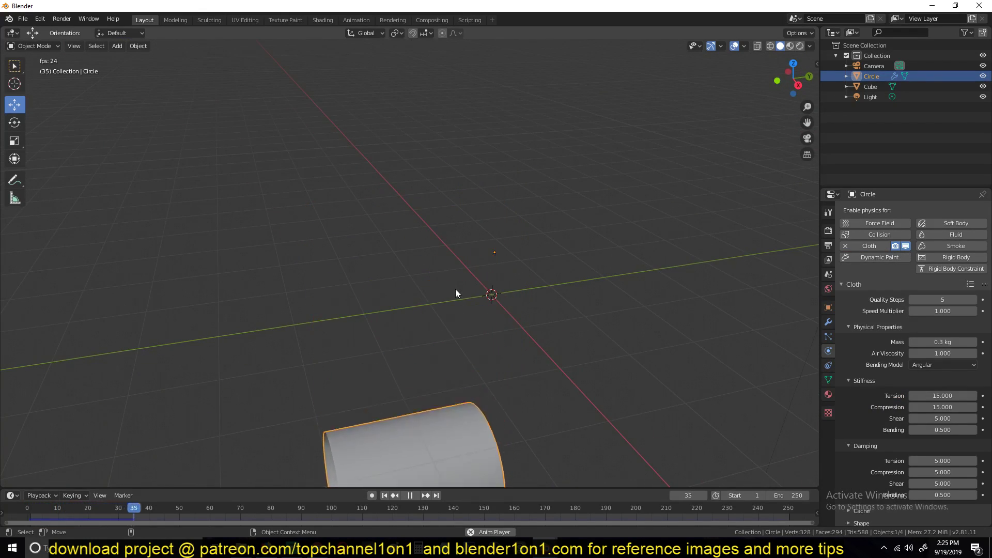
{"action": "key", "text": "Escape"}
{"action": "middle_click_drag", "start_coordinate": [455, 292], "coordinate": [664, 280]}
{"action": "scroll", "coordinate": [653, 279], "scroll_direction": "down", "scroll_amount": 3}
{"action": "scroll", "coordinate": [504, 250], "scroll_direction": "up", "scroll_amount": 6}
{"action": "middle_click_drag", "start_coordinate": [504, 250], "coordinate": [470, 255]}
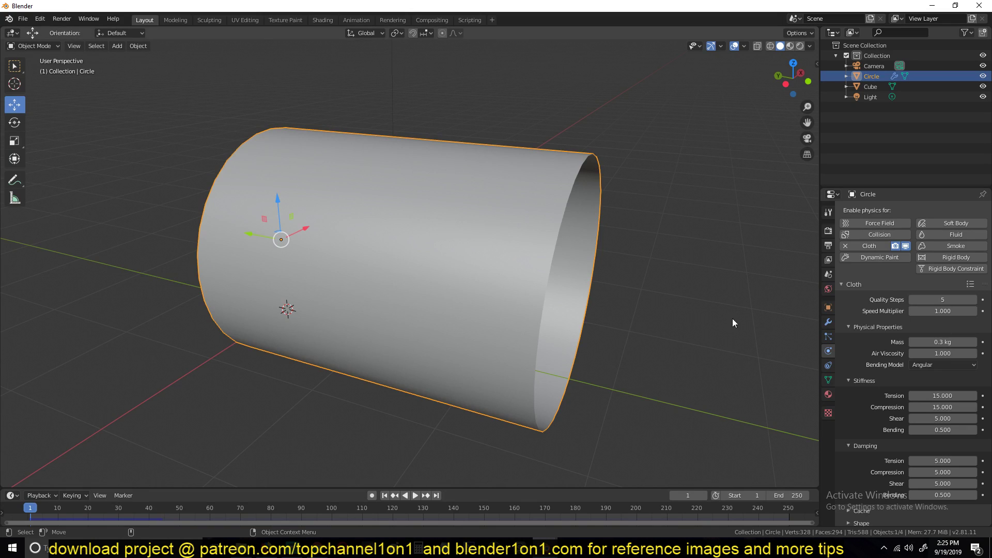
Step: Create a vertex group and assign the edge loops at both open ends of the tube to it
{"action": "left_click", "coordinate": [828, 379]}
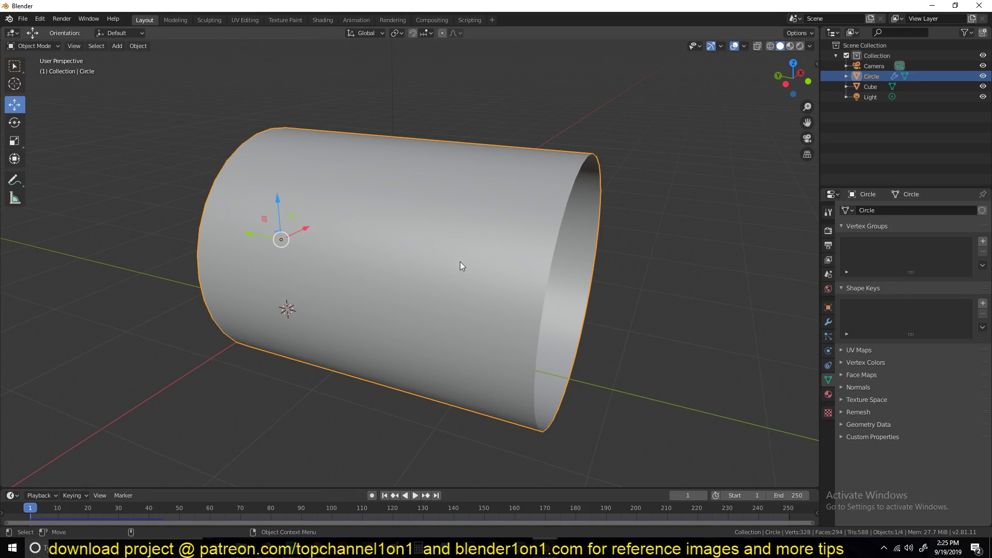
{"action": "key", "text": "Tab"}
{"action": "middle_click_drag", "start_coordinate": [460, 261], "coordinate": [199, 188]}
{"action": "key", "text": "alt+a"}
{"action": "left_click", "coordinate": [199, 188], "text": "alt"}
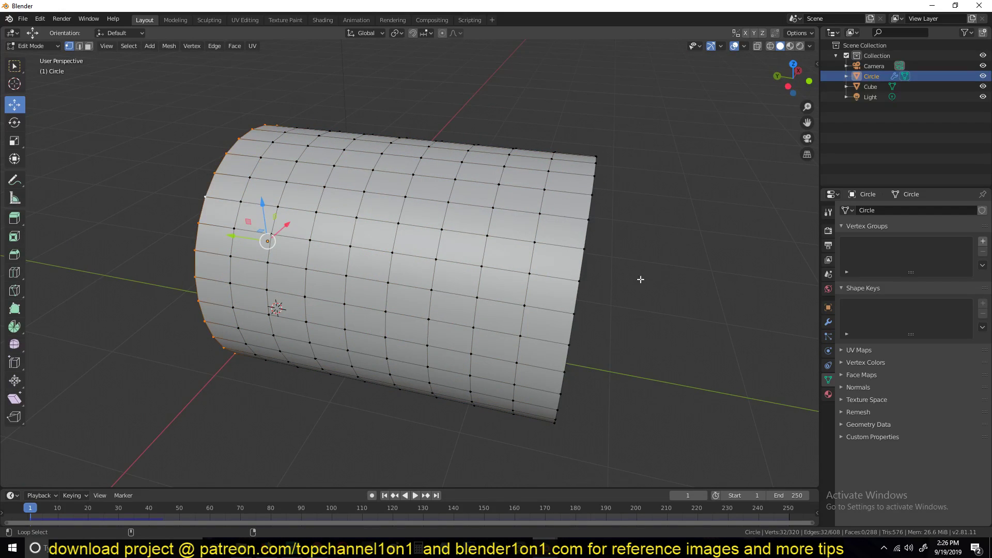
{"action": "left_click", "coordinate": [600, 219], "text": "alt+shift"}
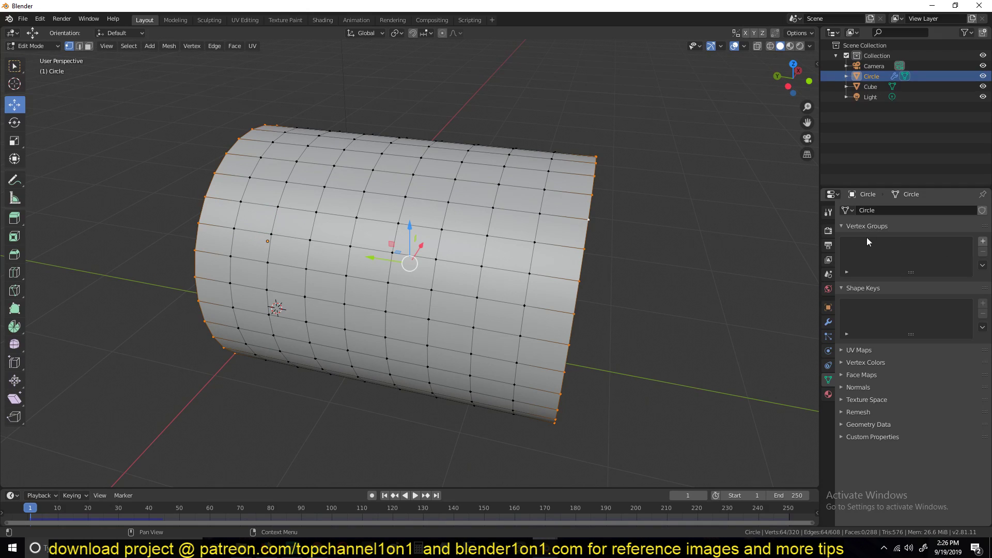
{"action": "left_click", "coordinate": [982, 242]}
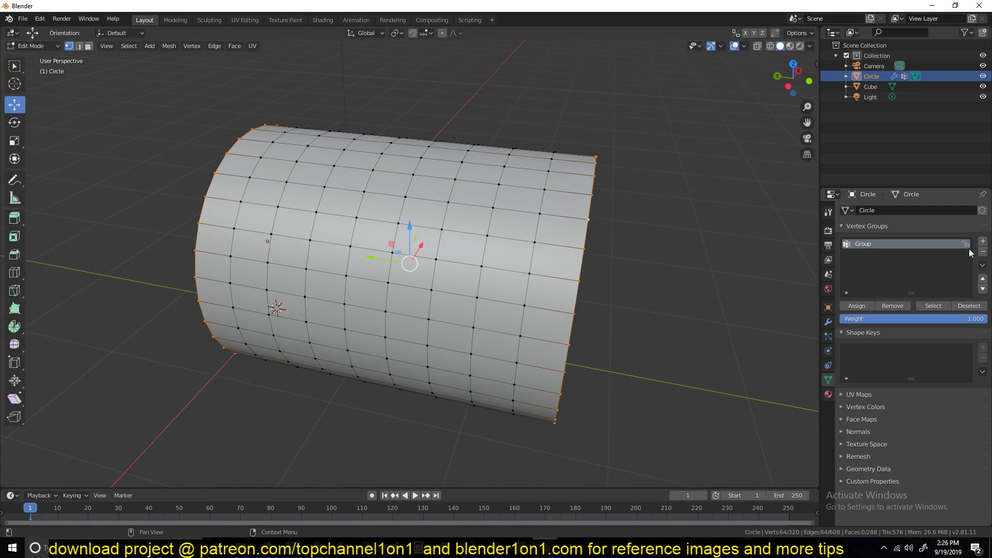
{"action": "left_click", "coordinate": [856, 306]}
{"action": "key", "text": "Tab"}
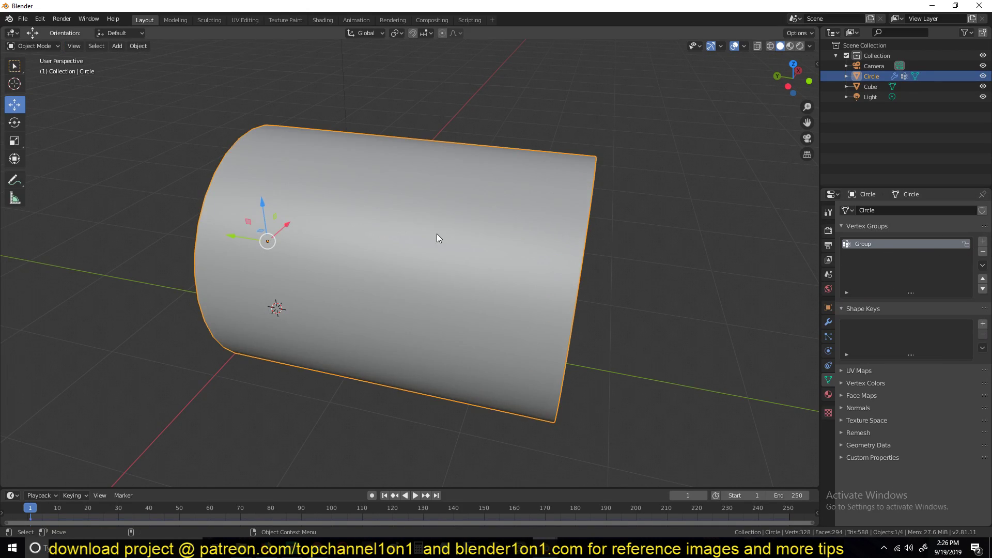
Step: Replay the cloth simulation with the end-loop vertex group in place, and reset it to the first frame
{"action": "middle_click_drag", "start_coordinate": [518, 208], "coordinate": [433, 175]}
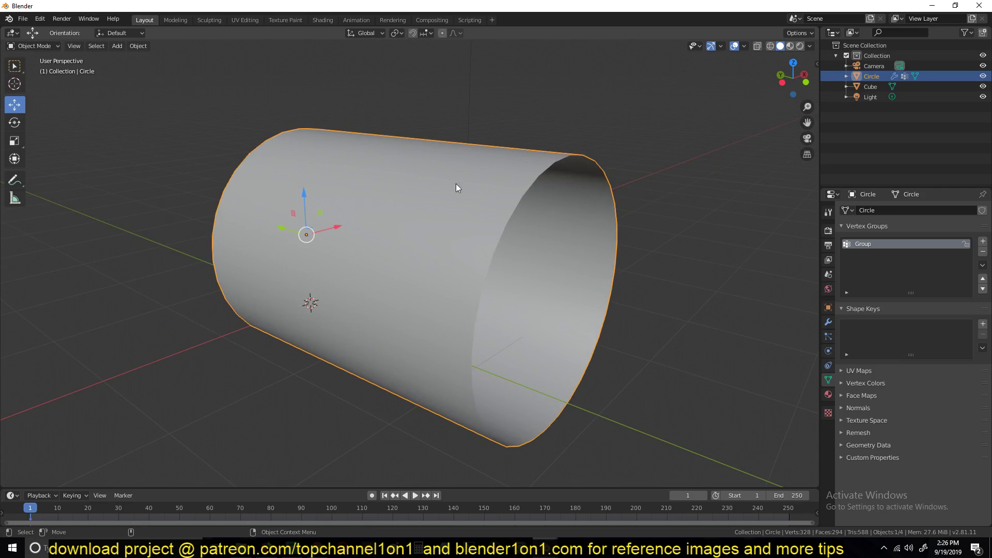
{"action": "key", "text": "space"}
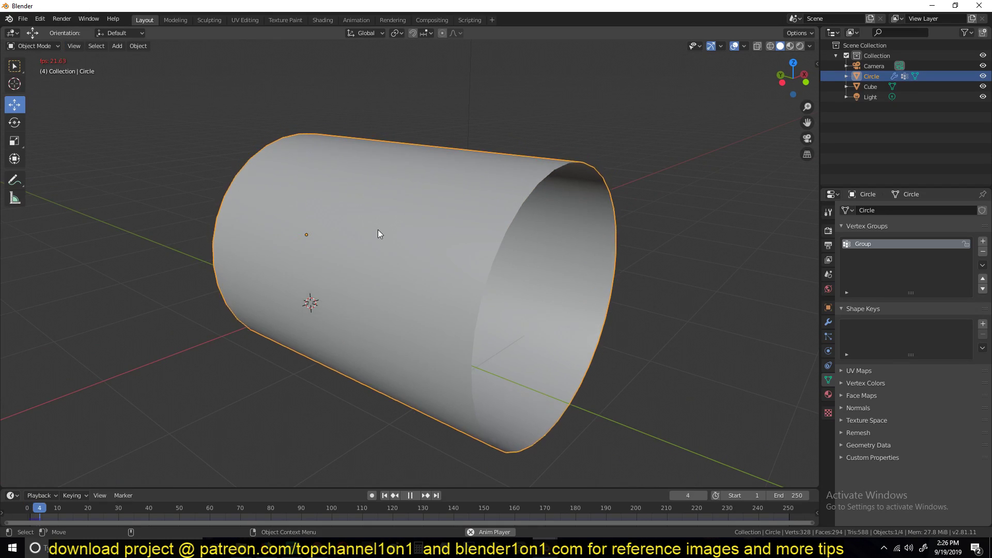
{"action": "key", "text": "Escape"}
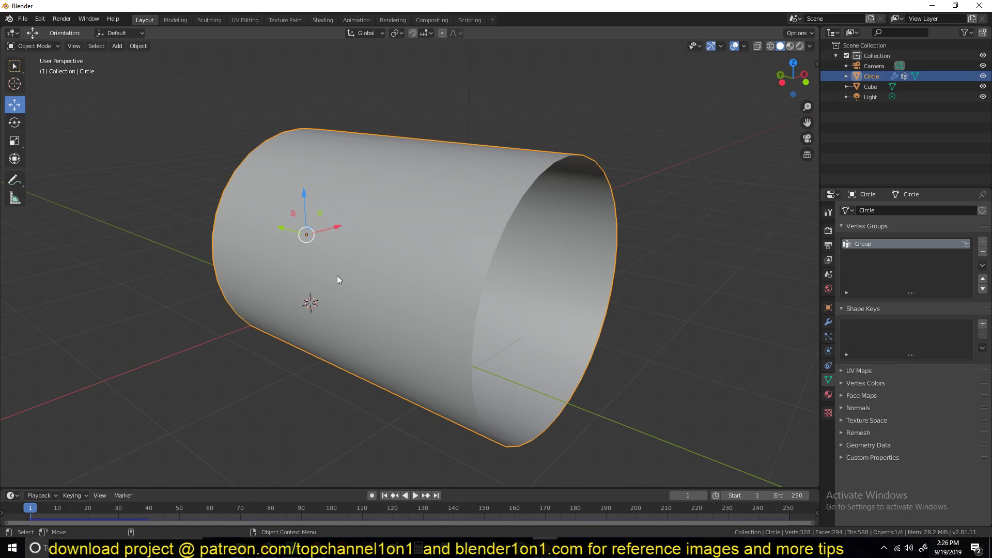
Step: Assign the vertex group named Group as the pin group in the tube's cloth shape settings
{"action": "left_click", "coordinate": [828, 351]}
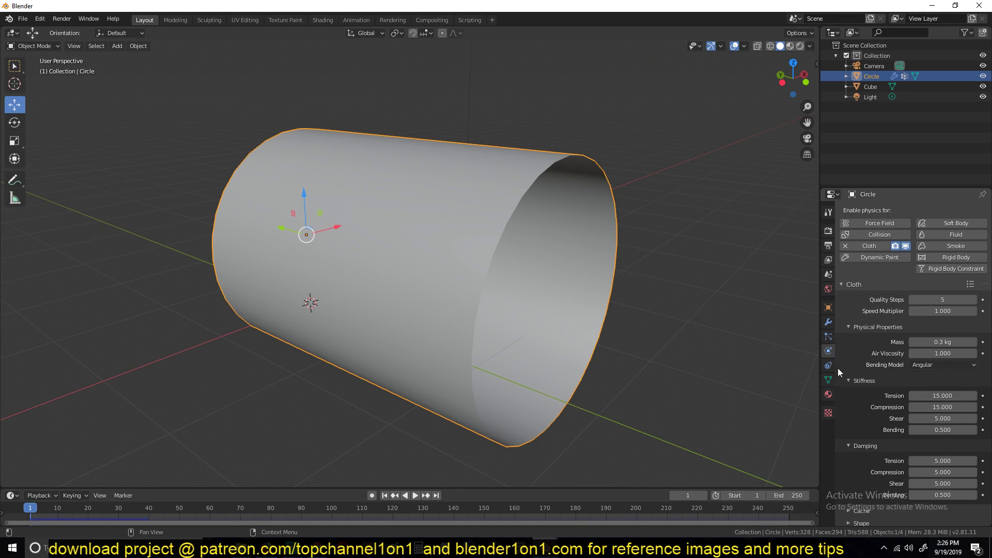
{"action": "scroll", "coordinate": [858, 331], "scroll_direction": "down", "scroll_amount": 2}
{"action": "left_click", "coordinate": [863, 483]}
{"action": "left_click", "coordinate": [860, 289]}
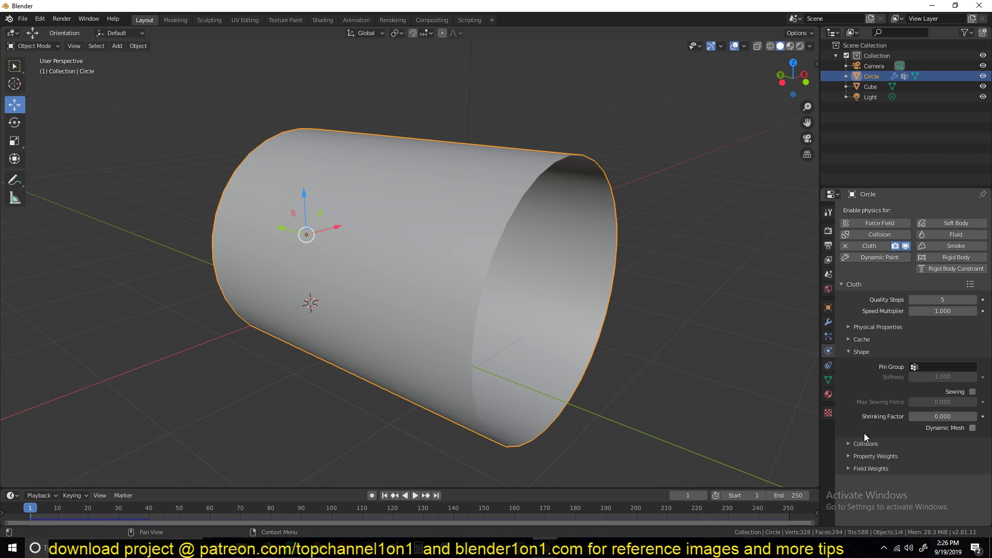
{"action": "left_click", "coordinate": [916, 368]}
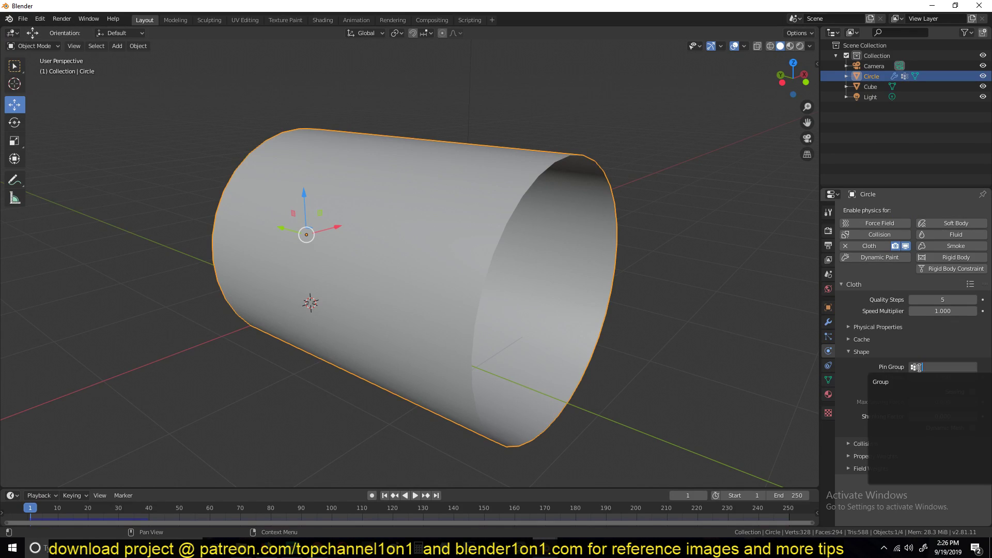
{"action": "left_click", "coordinate": [917, 381]}
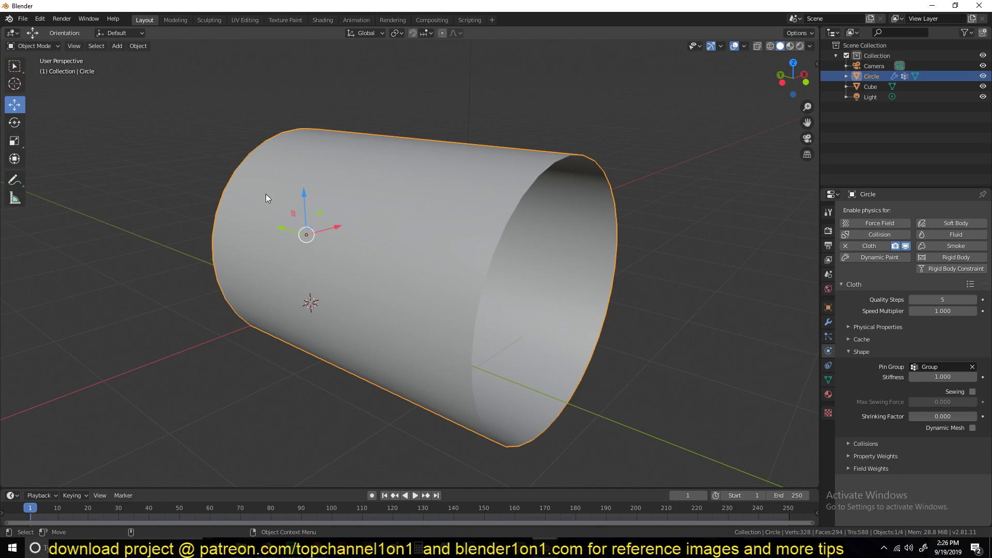
Step: Play the cloth simulation with the ends pinned, inspecting the tube from several angles, and stop playback
{"action": "key", "text": "space"}
{"action": "middle_click_drag", "start_coordinate": [275, 278], "coordinate": [330, 238]}
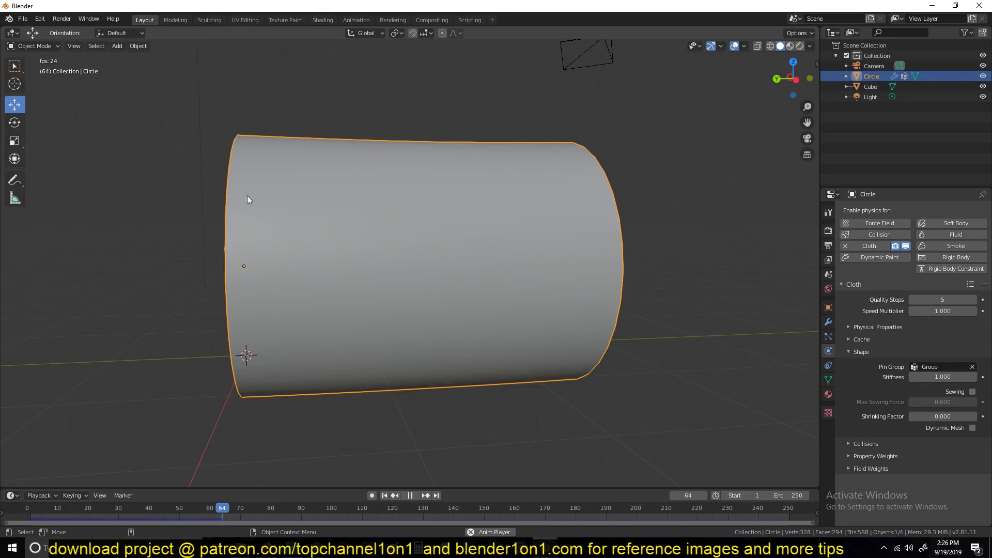
{"action": "key", "text": "space"}
{"action": "middle_click_drag", "start_coordinate": [330, 143], "coordinate": [393, 156]}
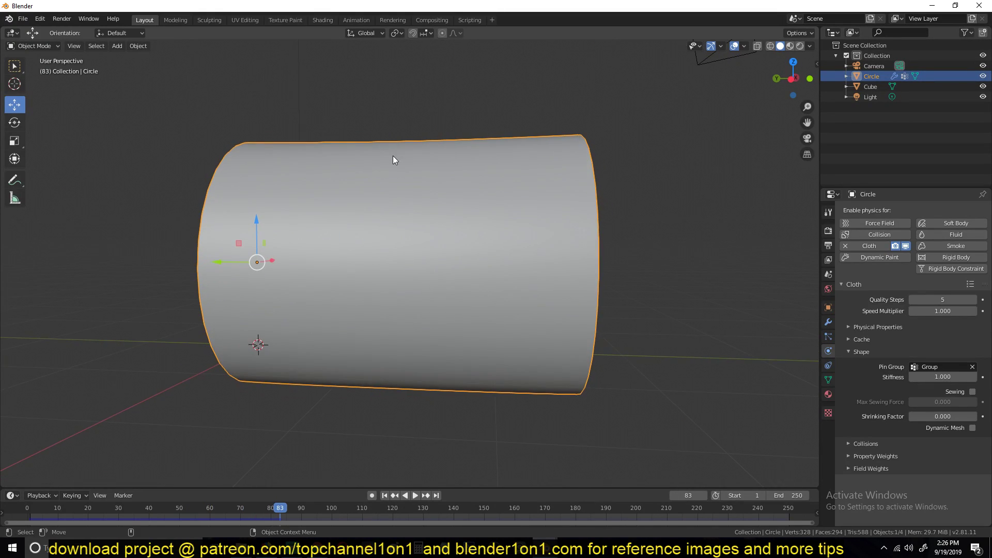
Step: Replay the cloth simulation in a right-side wireframe view and reset it to the first frame
{"action": "key", "text": "KP_1"}
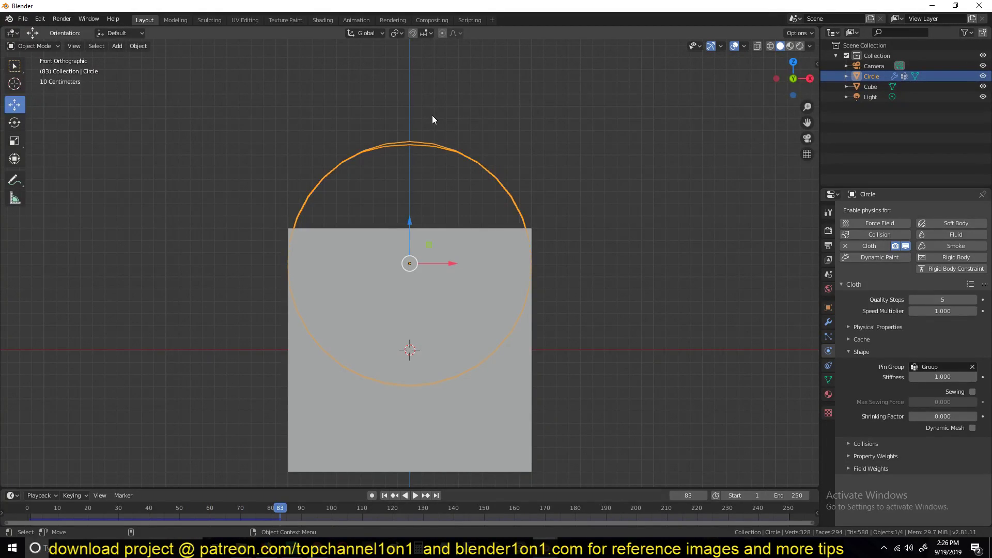
{"action": "key", "text": "KP_3"}
{"action": "key", "text": "shift+z"}
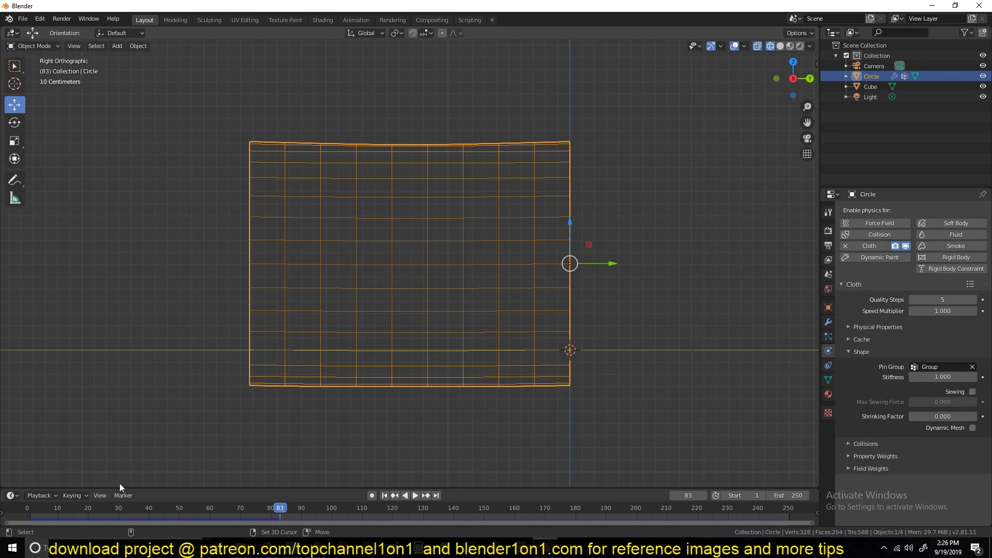
{"action": "left_click", "coordinate": [38, 508]}
{"action": "key", "text": "space"}
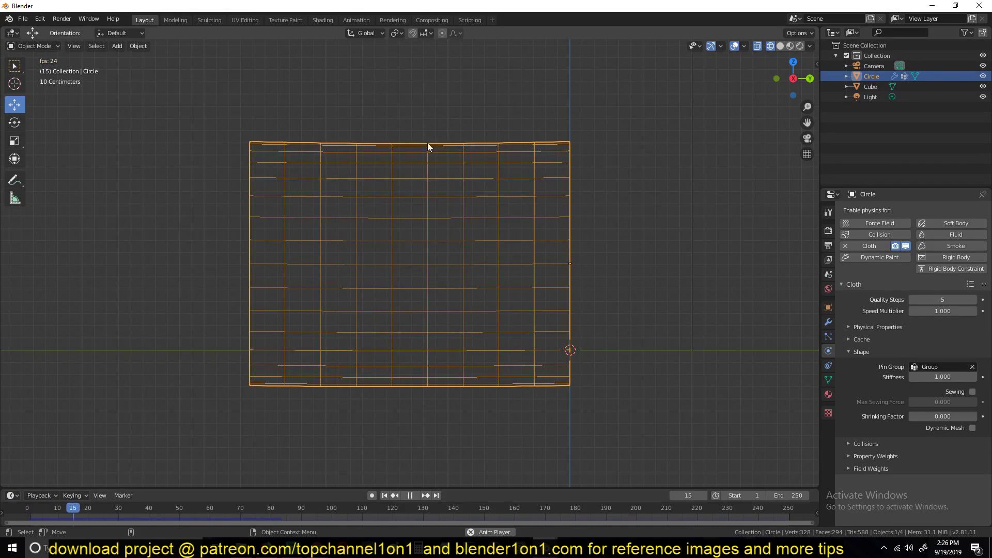
{"action": "key", "text": "Escape"}
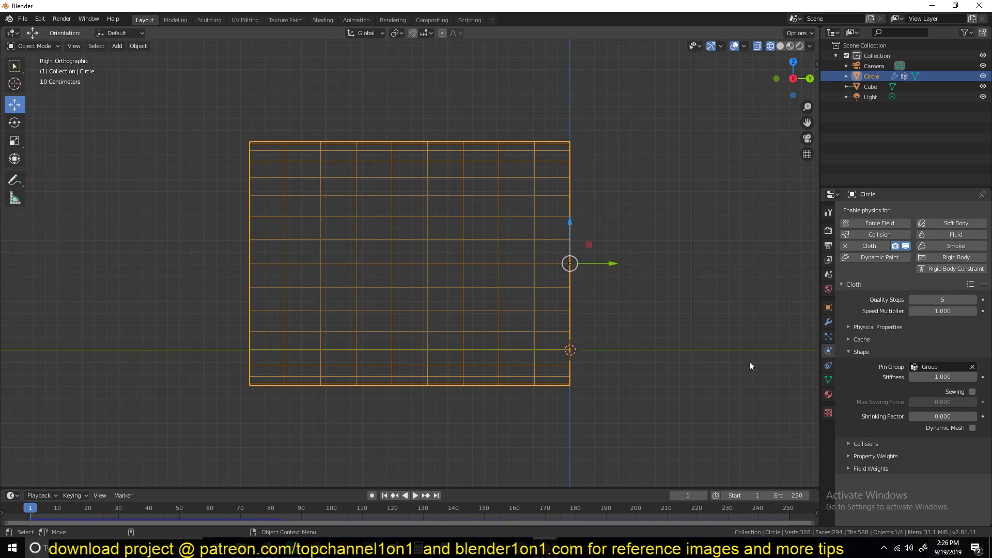
Step: Set the cloth's bending model to Linear in the physical properties
{"action": "left_click", "coordinate": [872, 327]}
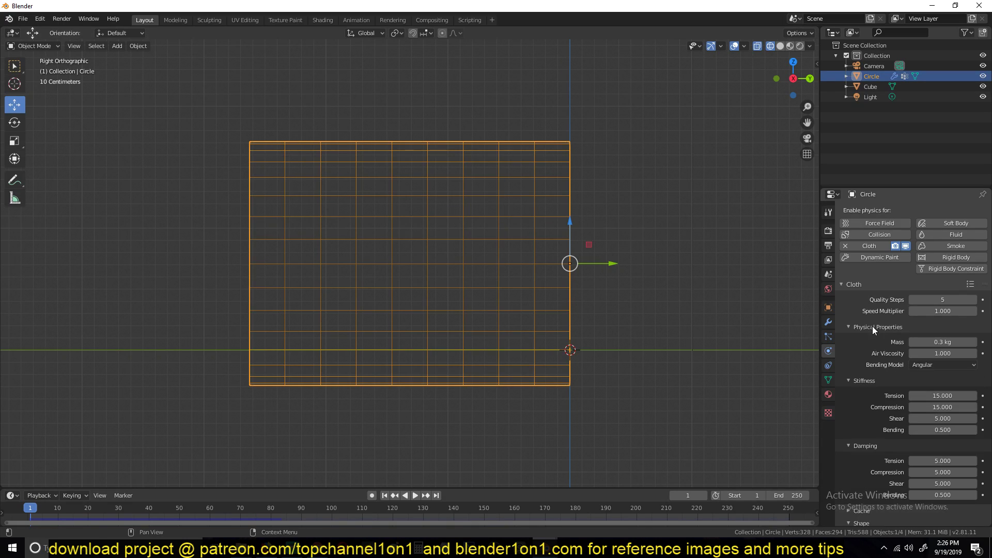
{"action": "left_click", "coordinate": [925, 367]}
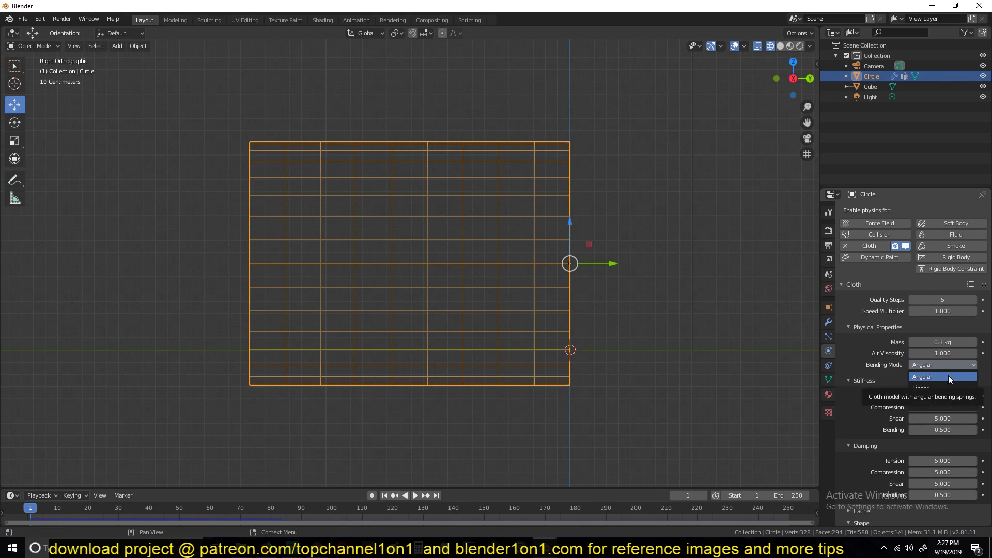
{"action": "left_click", "coordinate": [913, 379]}
{"action": "left_click", "coordinate": [919, 366]}
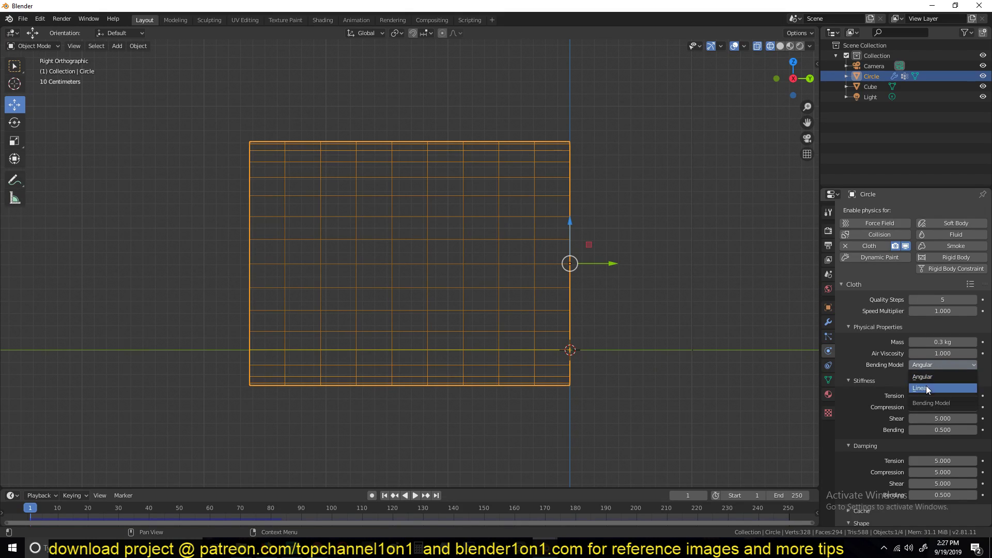
{"action": "left_click", "coordinate": [926, 385]}
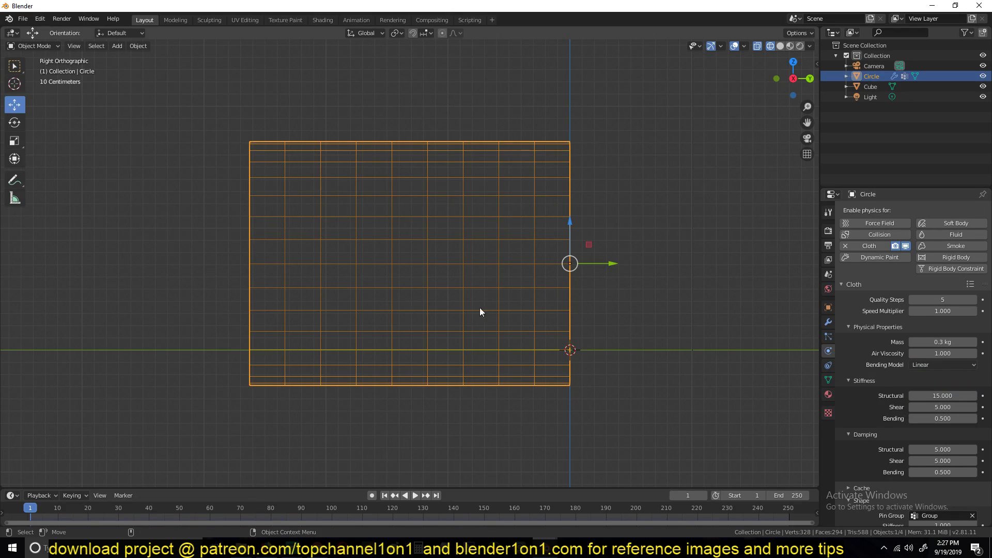
Step: Replay the cloth simulation several times to examine how the Linear bending model deforms the tube
{"action": "left_click", "coordinate": [26, 512]}
{"action": "key", "text": "space"}
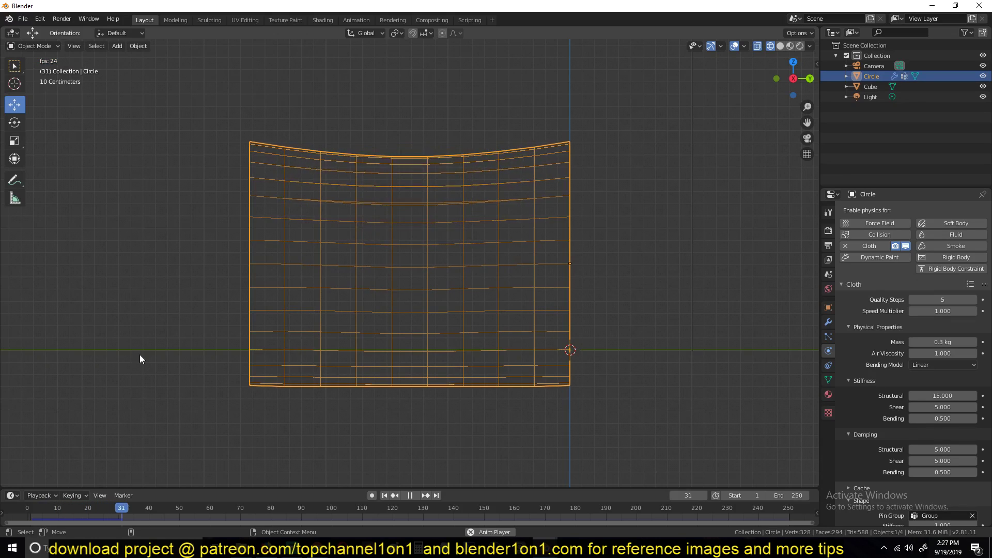
{"action": "key", "text": "Escape"}
{"action": "key", "text": "space"}
{"action": "key", "text": "Escape"}
{"action": "key", "text": "space"}
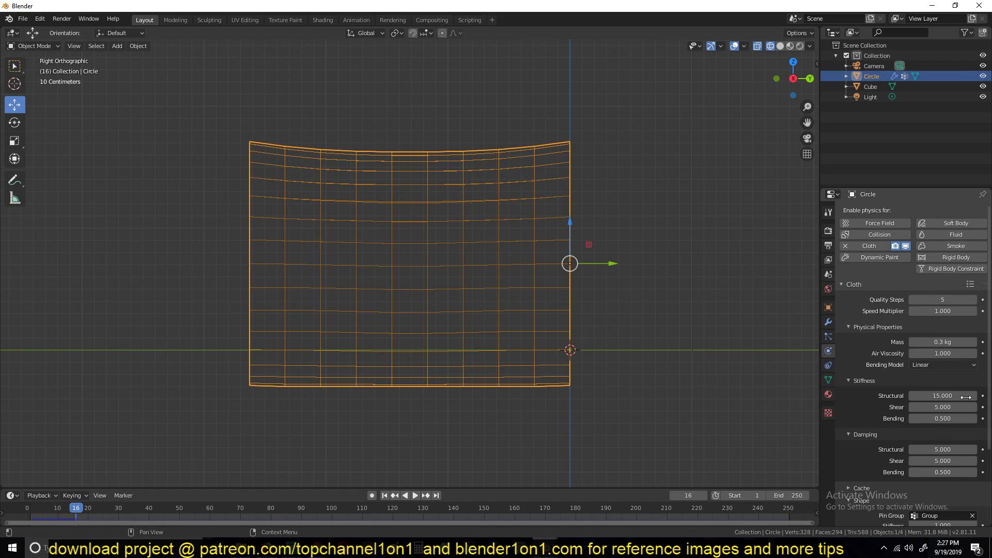
Step: Switch the bending model back to Angular, replay the cloth simulation for comparison, and return to frame 0
{"action": "left_click", "coordinate": [956, 365]}
{"action": "left_click", "coordinate": [929, 376]}
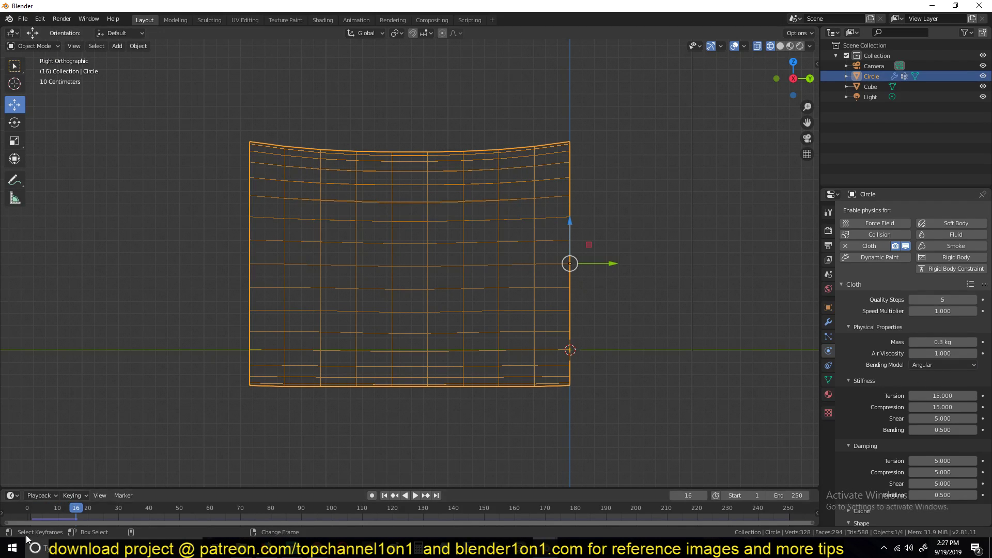
{"action": "left_click", "coordinate": [21, 514]}
{"action": "key", "text": "space"}
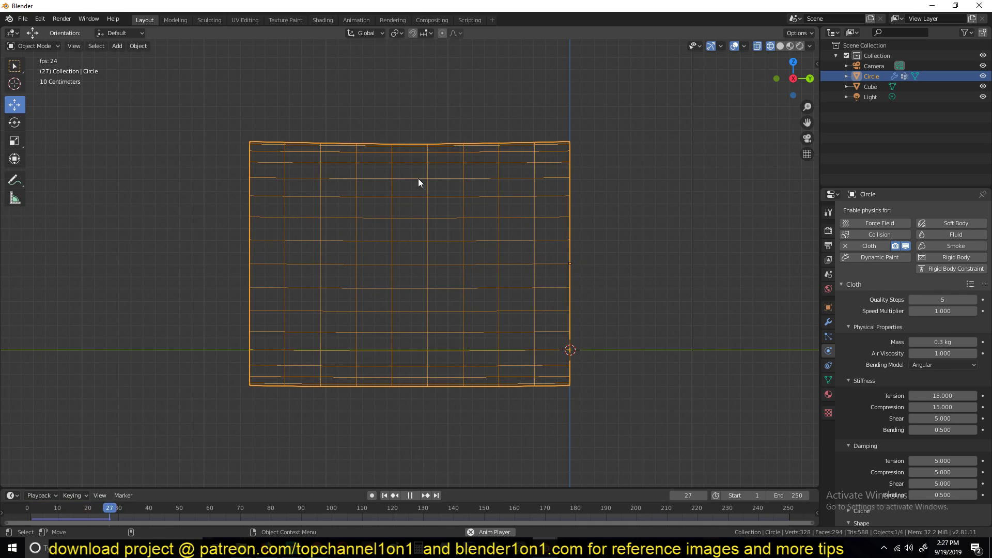
{"action": "key", "text": "Escape"}
Step: Display the tube in solid shading from a perspective view and apply the Silk cloth preset
{"action": "middle_click_drag", "start_coordinate": [430, 150], "coordinate": [497, 189]}
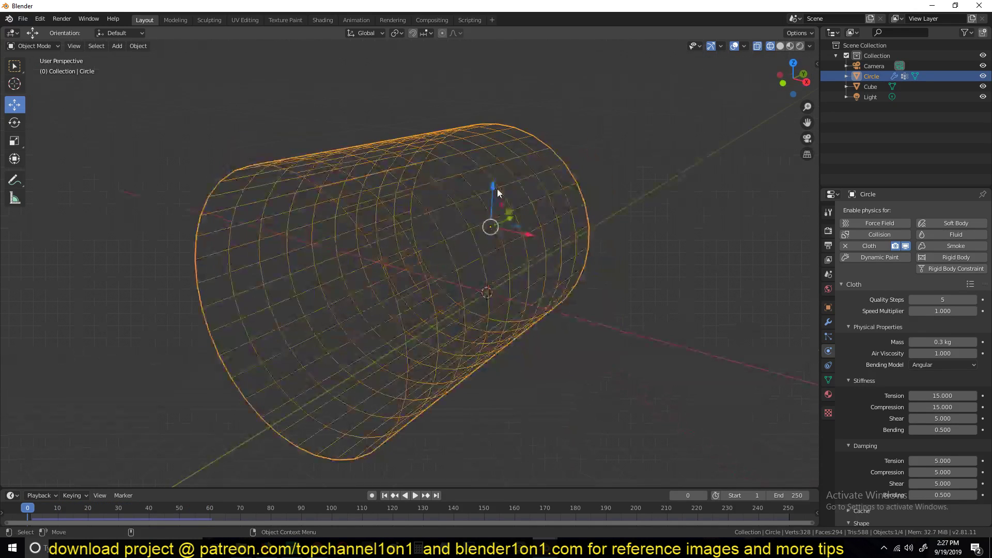
{"action": "key", "text": "z"}
{"action": "left_click", "coordinate": [563, 189]}
{"action": "middle_click_drag", "start_coordinate": [618, 189], "coordinate": [606, 226]}
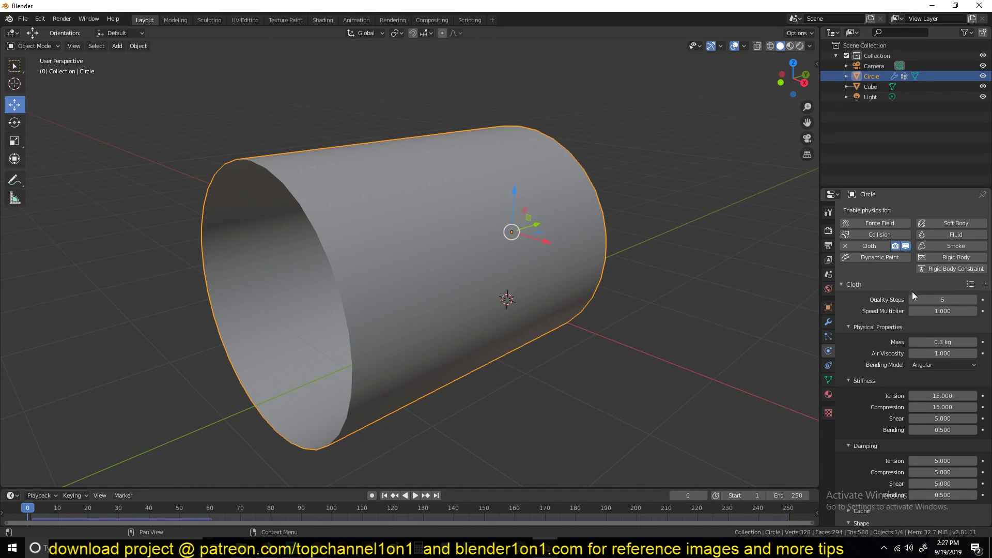
{"action": "left_click", "coordinate": [970, 285]}
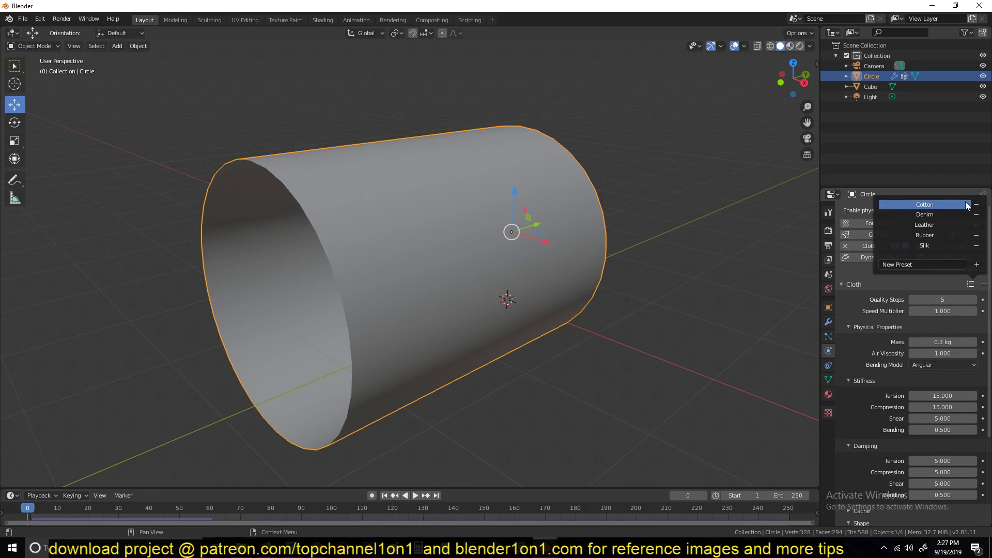
{"action": "left_click", "coordinate": [924, 246]}
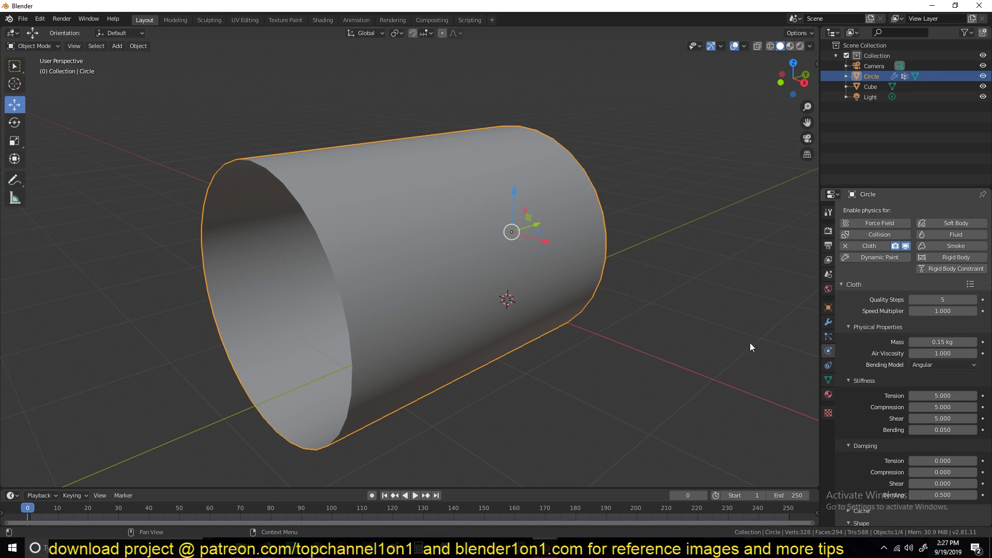
Step: Play the cloth simulation with the Silk preset, viewing the tube from the side, and reset to frame 0
{"action": "key", "text": "space"}
{"action": "middle_click_drag", "start_coordinate": [489, 258], "coordinate": [444, 246]}
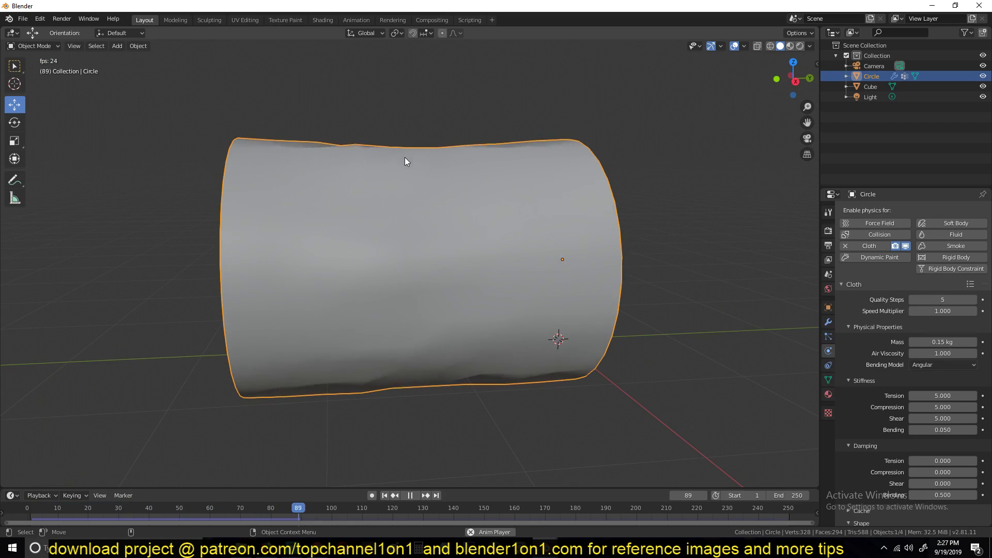
{"action": "key", "text": "Escape"}
Step: Set the silk cloth's bending model to Linear, preview the simulation, and return to frame 0
{"action": "left_click", "coordinate": [939, 364]}
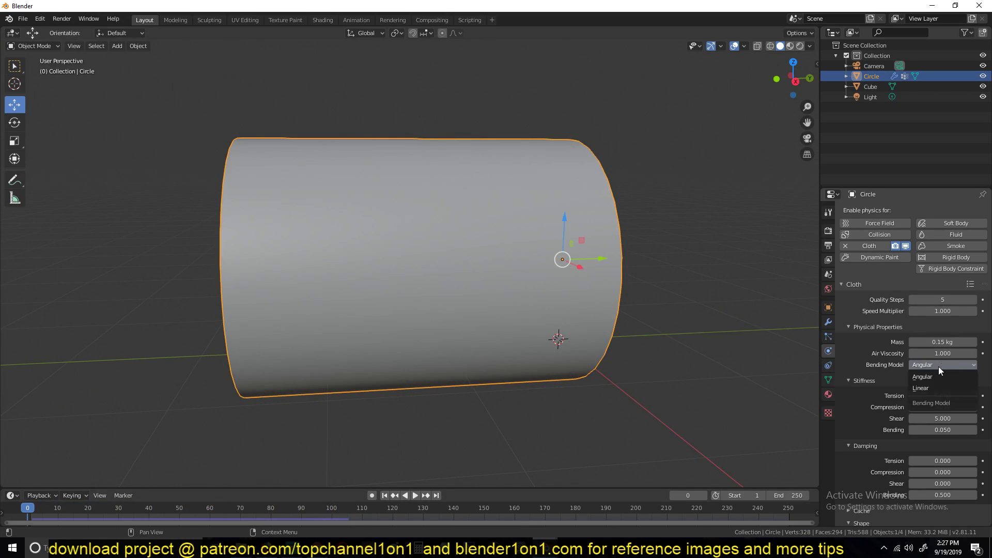
{"action": "left_click", "coordinate": [934, 386]}
{"action": "key", "text": "space"}
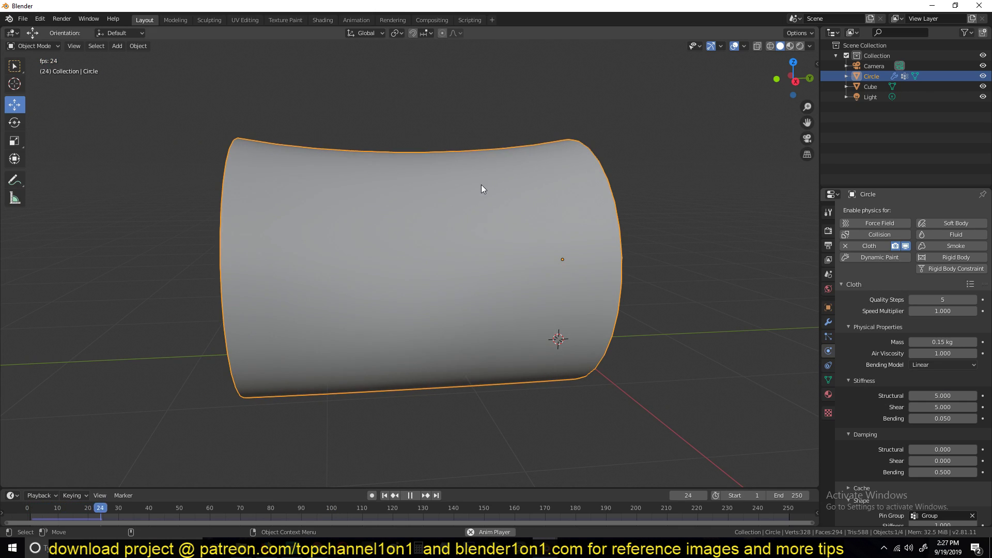
{"action": "key", "text": "Escape"}
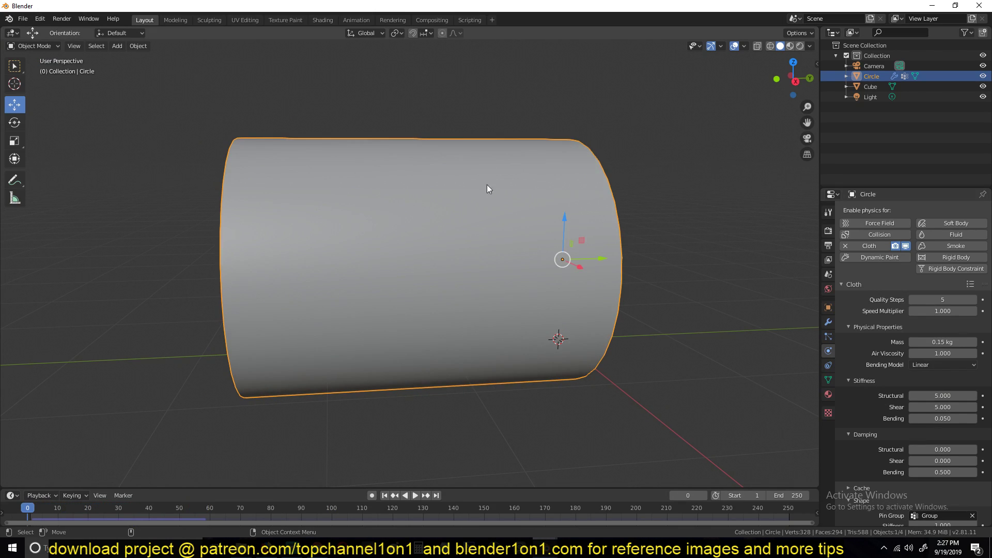
{"action": "middle_click_drag", "start_coordinate": [481, 185], "coordinate": [505, 197]}
{"action": "key", "text": "space"}
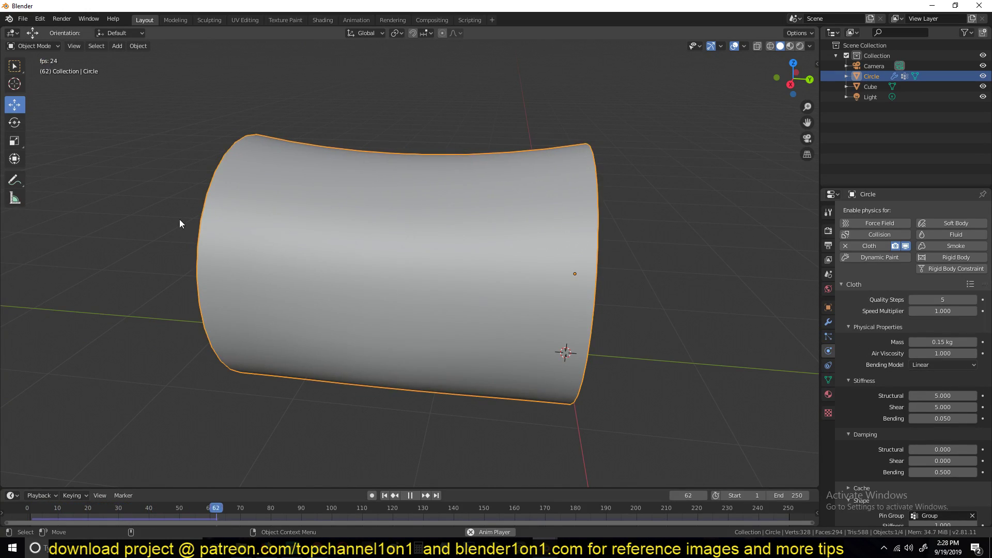
{"action": "key", "text": "Escape"}
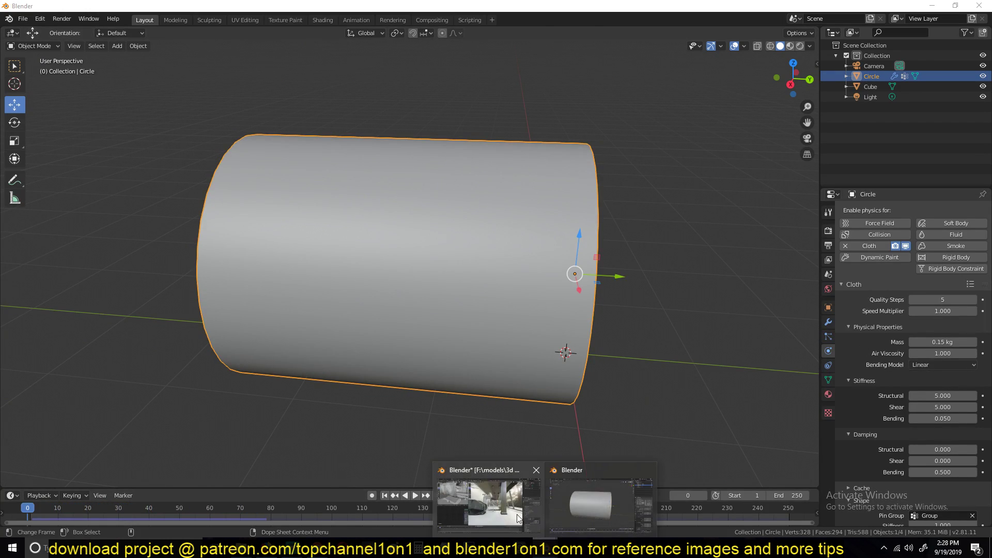
Step: Check the laboratory scene in the other Blender window for reference, and return to the tube
{"action": "left_click", "coordinate": [489, 512]}
{"action": "mouse_move", "coordinate": [567, 547]}
{"action": "left_click", "coordinate": [578, 519]}
{"action": "middle_click_drag", "start_coordinate": [517, 309], "coordinate": [514, 240]}
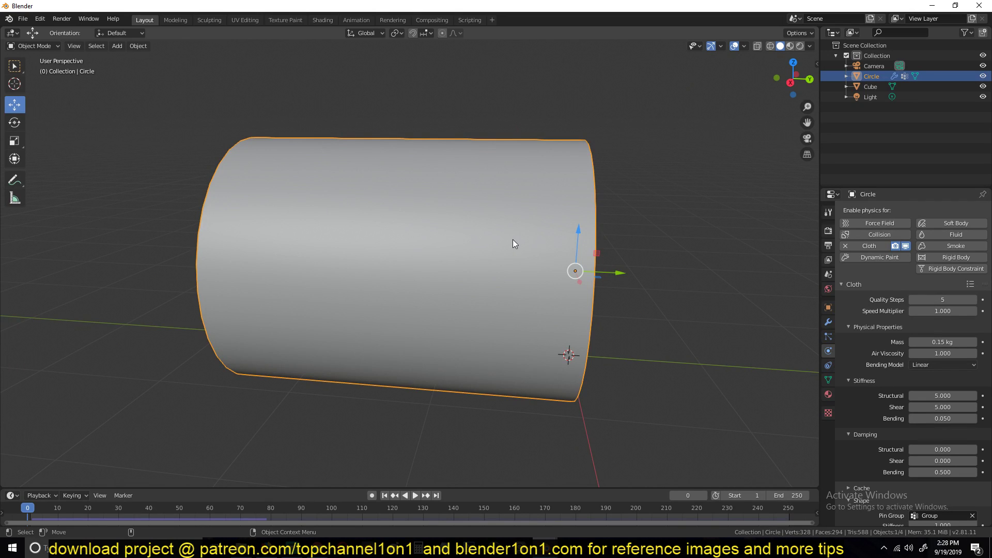
Step: Show the tube in right orthographic view and enlarge the timeline area in preparation for keyframing
{"action": "key", "text": "KP_3"}
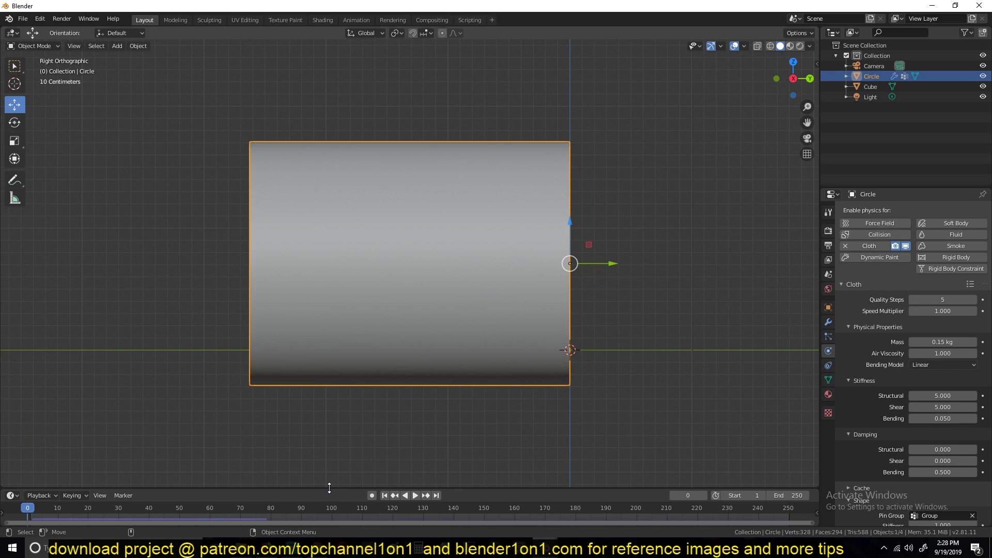
{"action": "left_click_drag", "start_coordinate": [329, 488], "coordinate": [361, 453]}
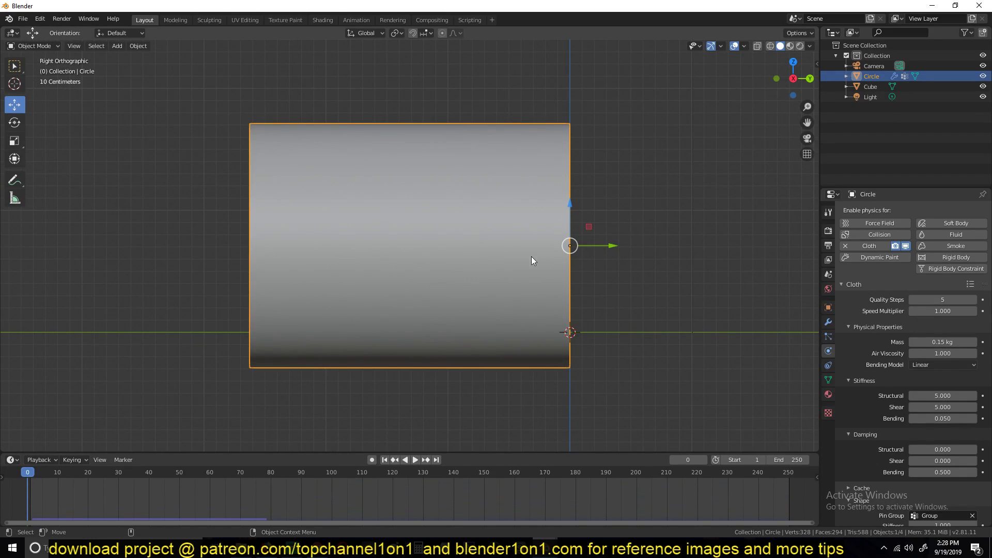
{"action": "middle_click_drag", "start_coordinate": [585, 198], "coordinate": [518, 183], "text": "shift"}
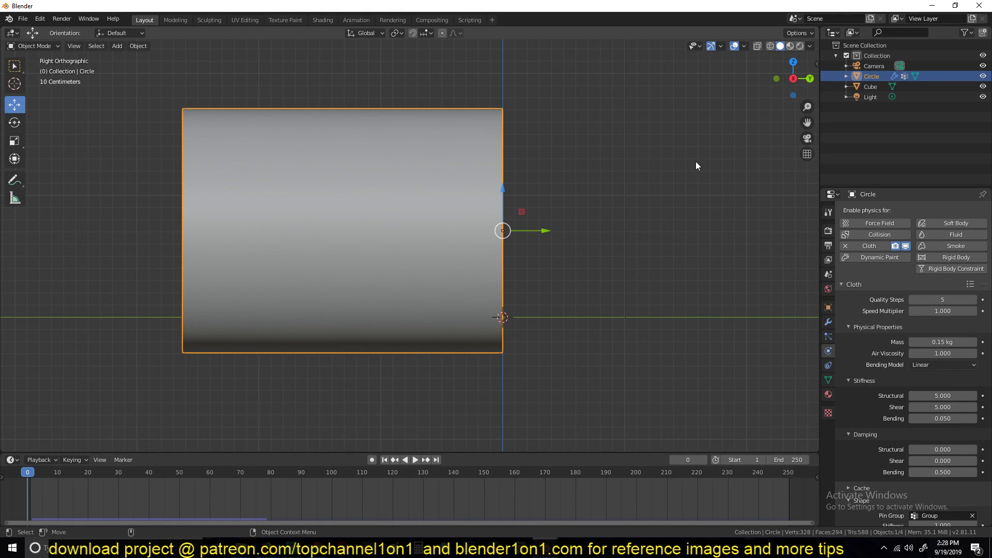
{"action": "key", "text": "s"}
{"action": "key", "text": "y"}
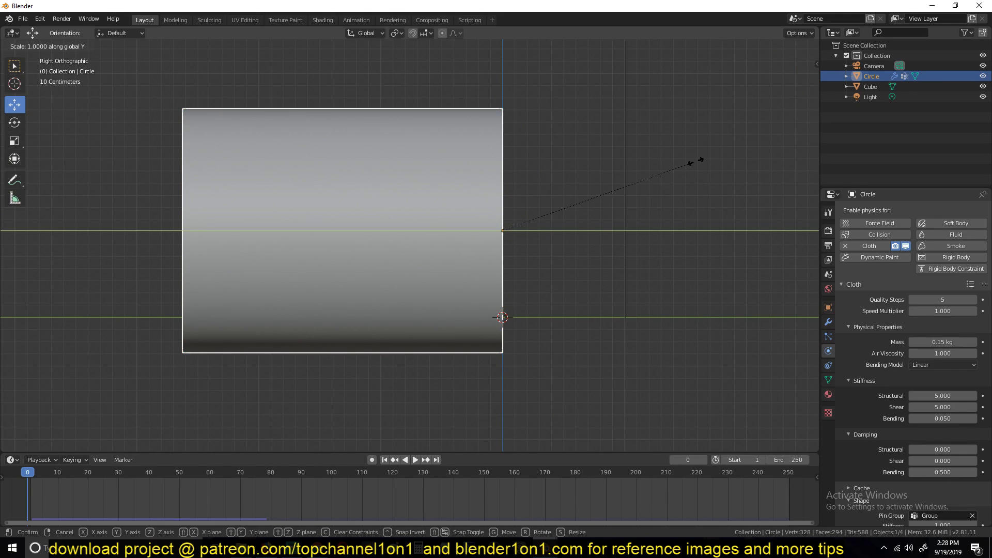
{"action": "left_click", "coordinate": [670, 172]}
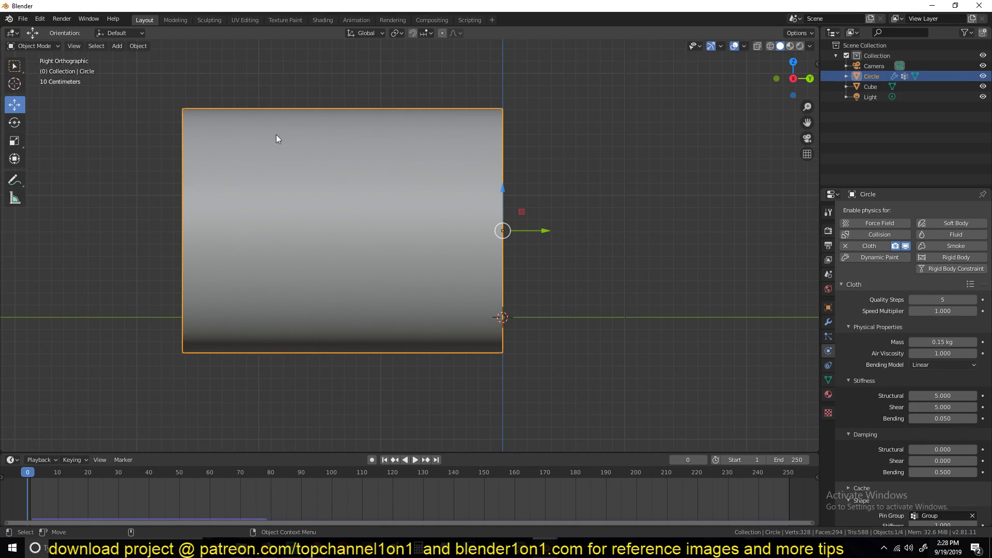
Step: Enable automatic keyframing and record the tube's current location as a keyframe at frame 0 using Move
{"action": "left_click", "coordinate": [371, 459]}
{"action": "key", "text": "g"}
{"action": "left_click", "coordinate": [556, 176]}
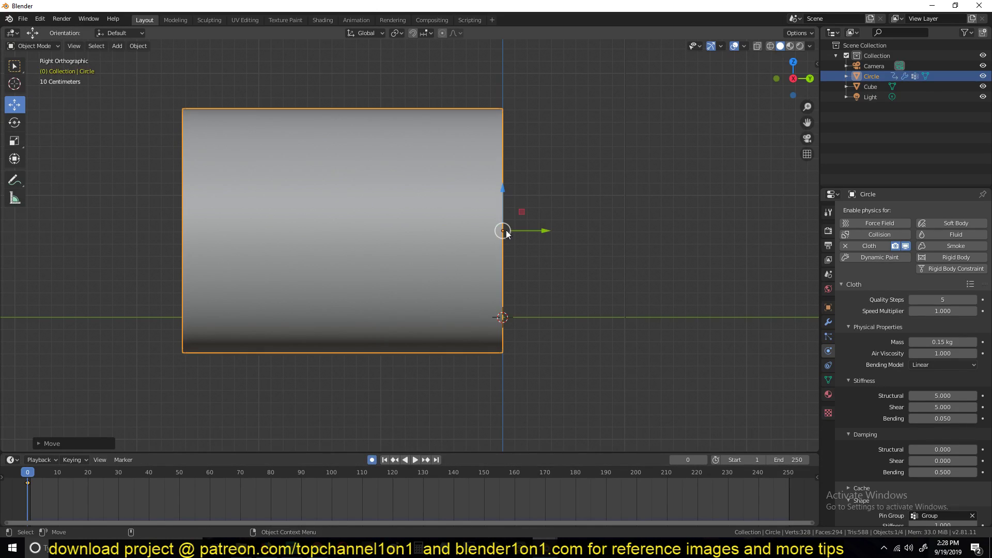
Step: Move the current frame to 50 for the tube's second keyframe
{"action": "left_click", "coordinate": [181, 492]}
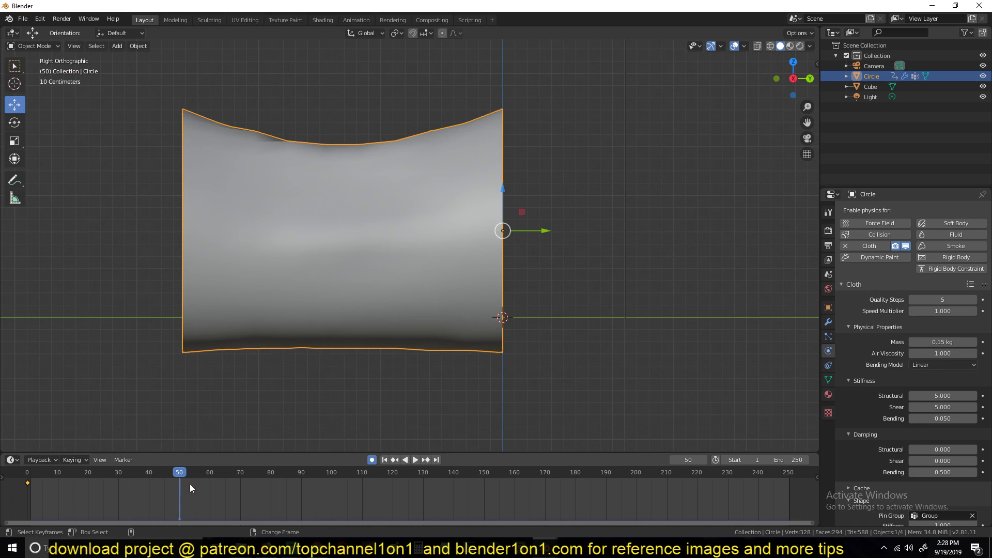
{"action": "key", "text": "s"}
{"action": "key", "text": "x"}
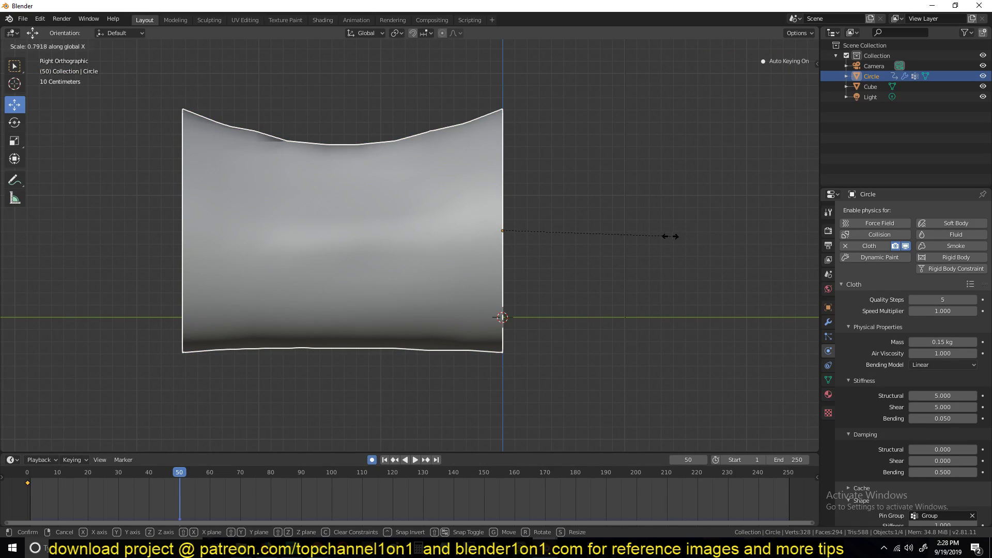
{"action": "right_click", "coordinate": [575, 251]}
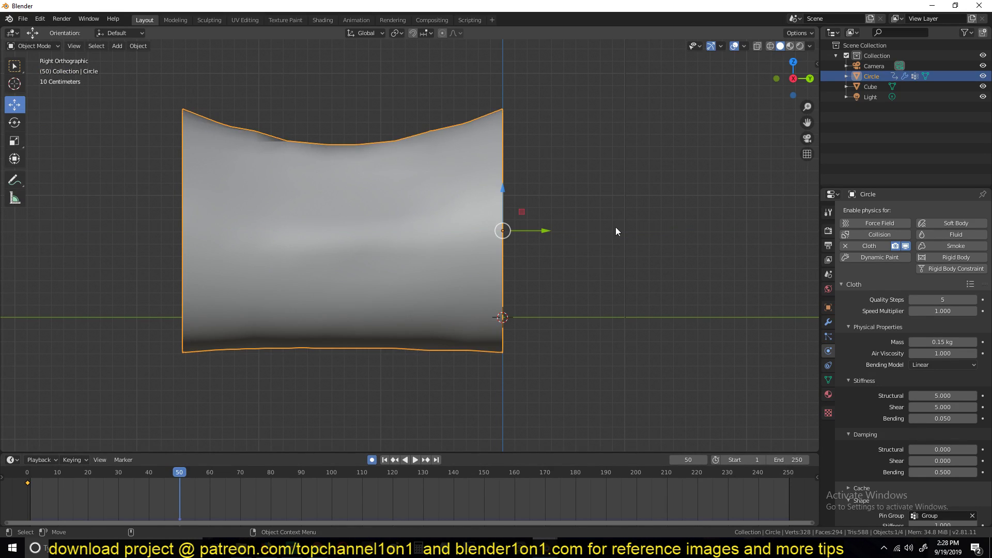
{"action": "key", "text": "s"}
{"action": "key", "text": "y"}
{"action": "right_click", "coordinate": [703, 297]}
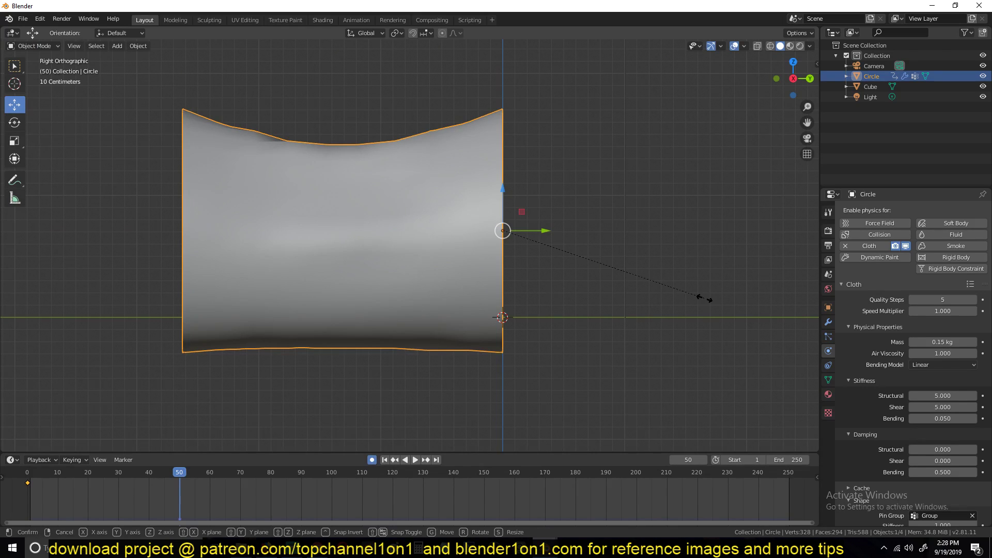
{"action": "right_click", "coordinate": [703, 297]}
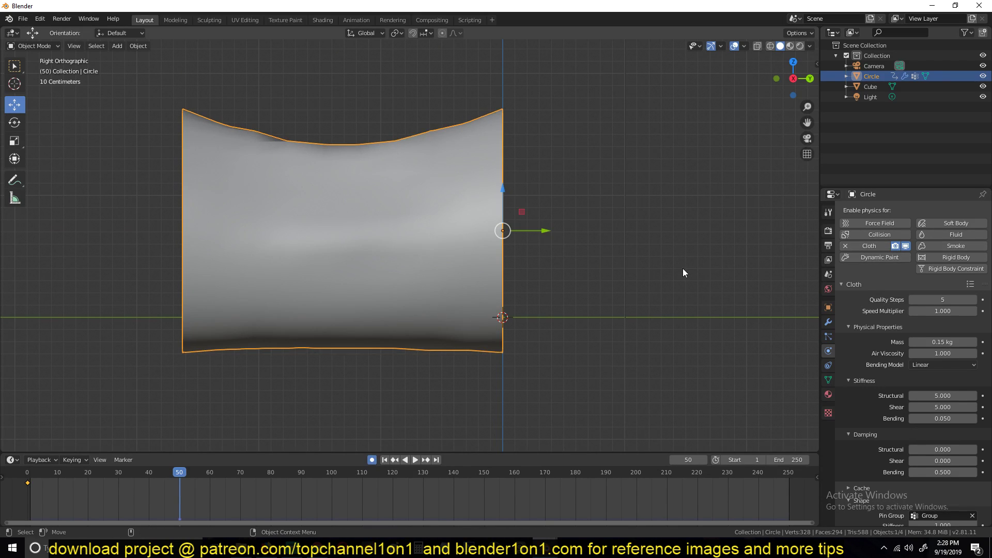
{"action": "key", "text": "s"}
{"action": "key", "text": "y"}
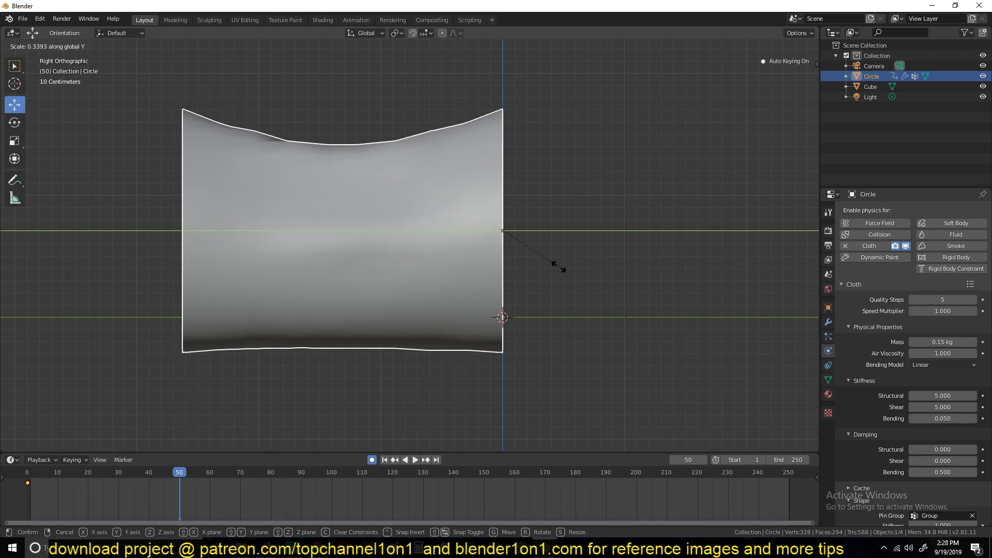
{"action": "left_click", "coordinate": [559, 266]}
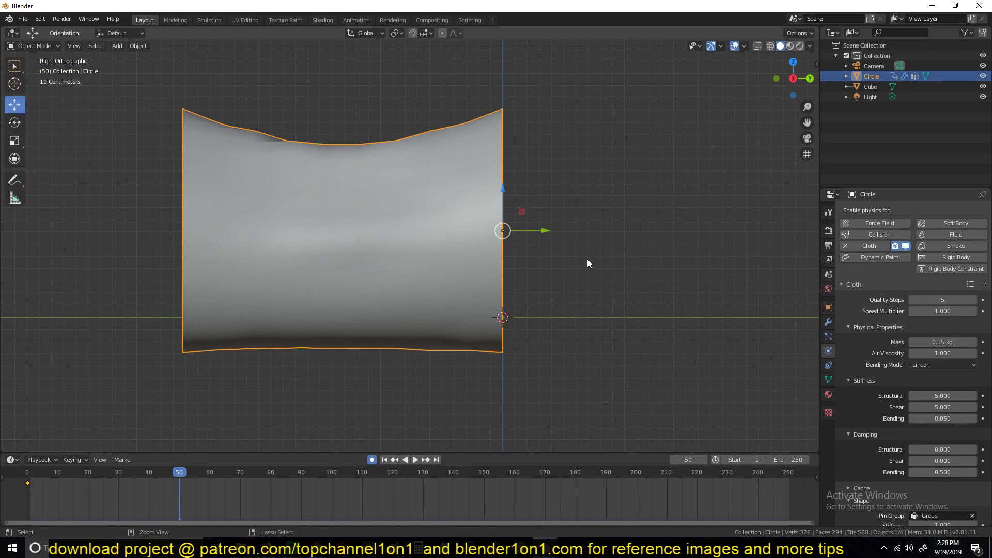
Step: Hide the cloth effect in the viewport and keyframe the tube at frame 50 scaled along Y to about half its length
{"action": "left_click", "coordinate": [905, 246]}
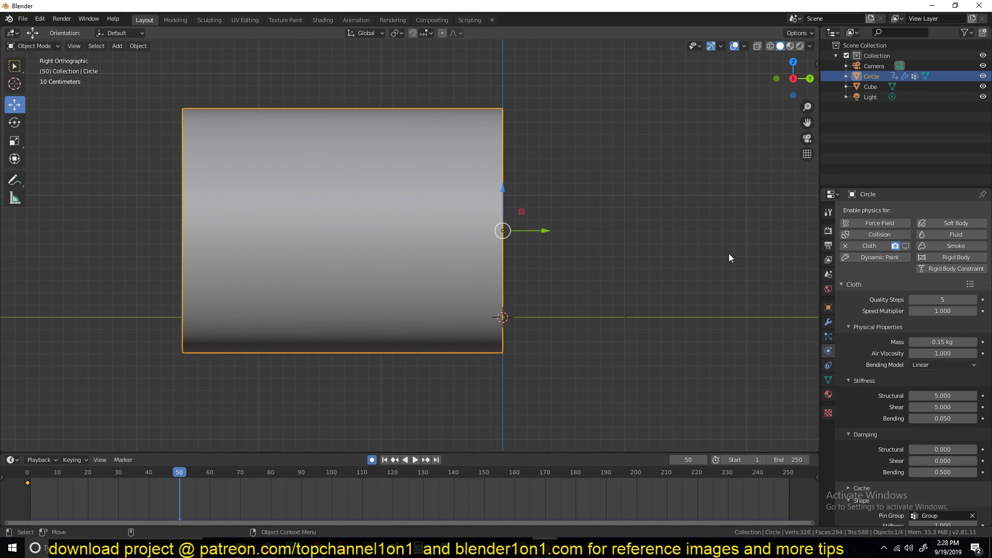
{"action": "key", "text": "s"}
{"action": "key", "text": "x"}
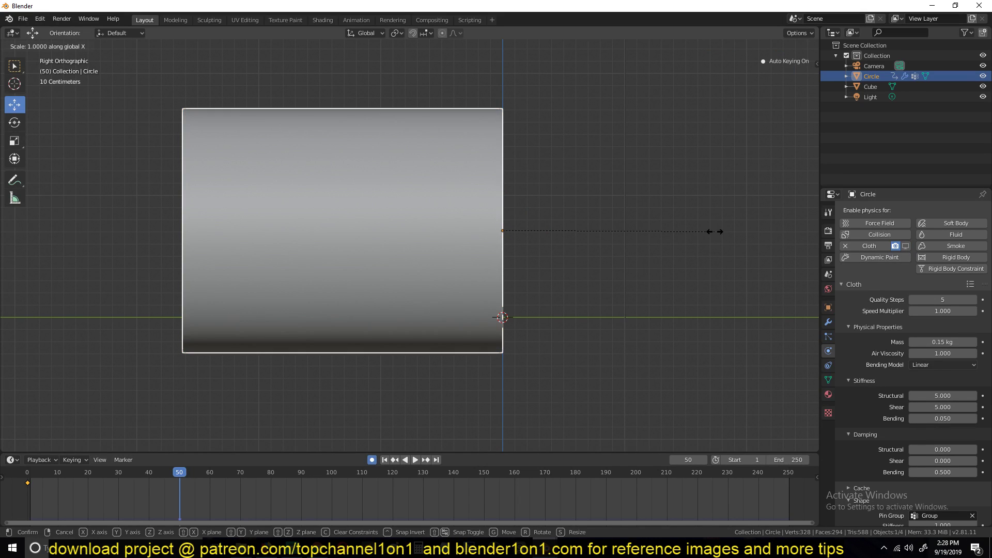
{"action": "key", "text": "y"}
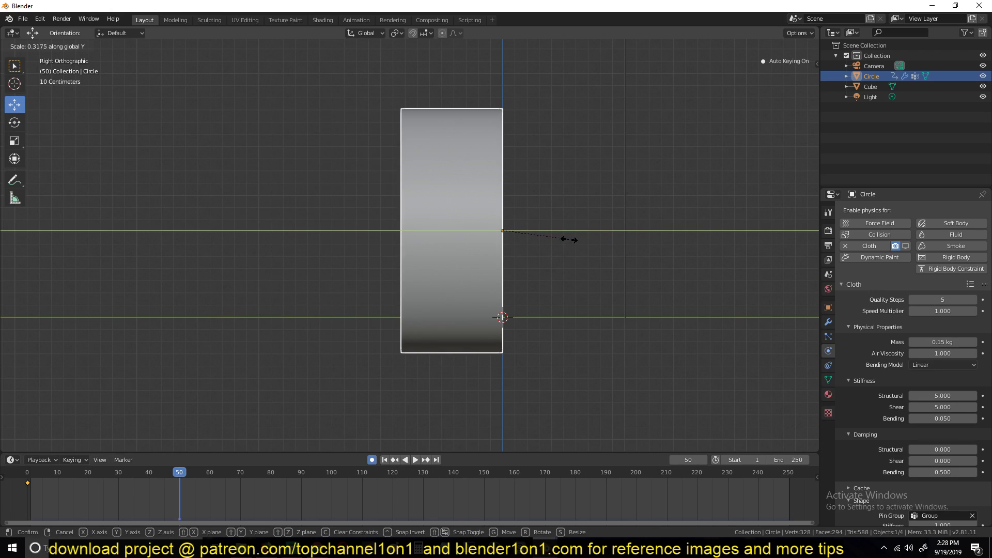
{"action": "left_click", "coordinate": [613, 236]}
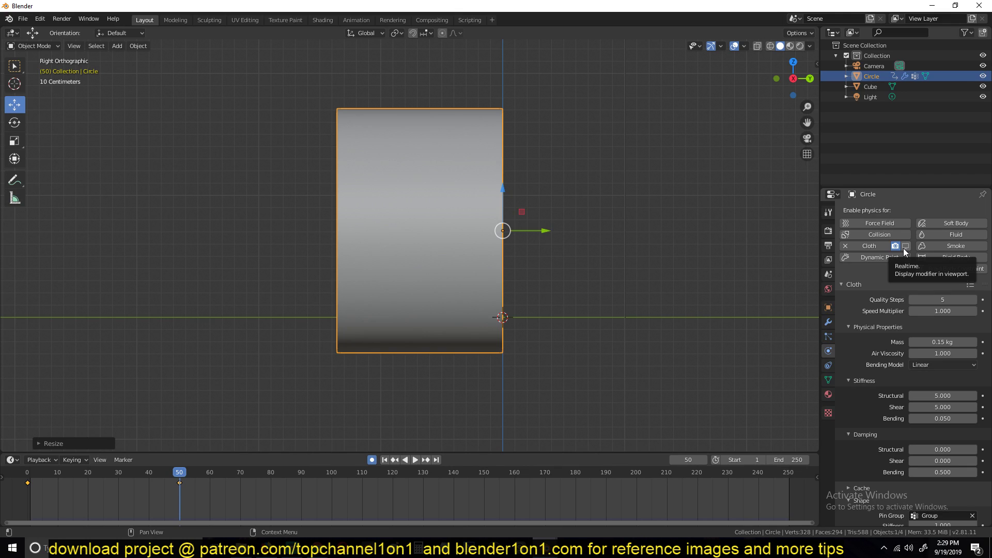
Step: Remove the tube's cloth physics, add it again with default settings, and return to frame 0
{"action": "left_click", "coordinate": [845, 245]}
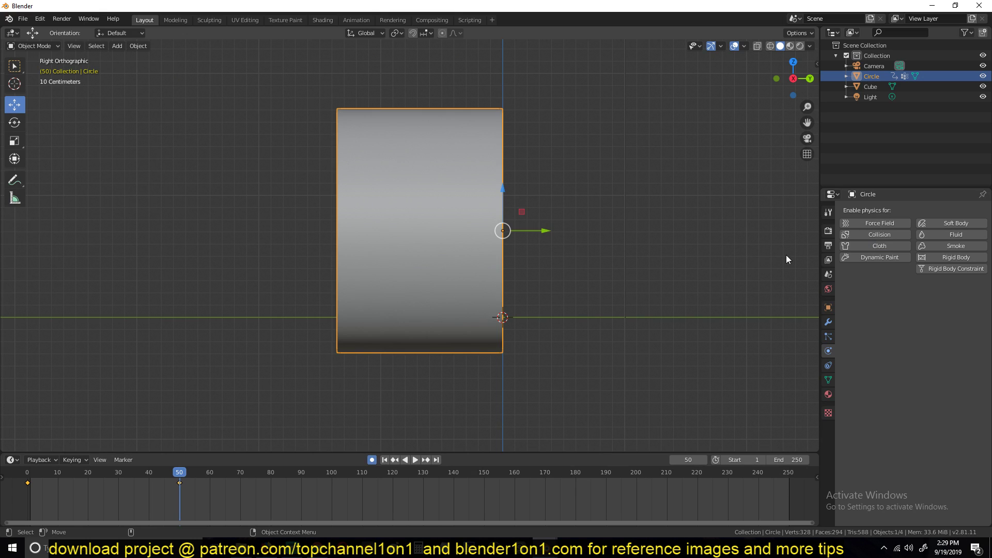
{"action": "left_click", "coordinate": [878, 245]}
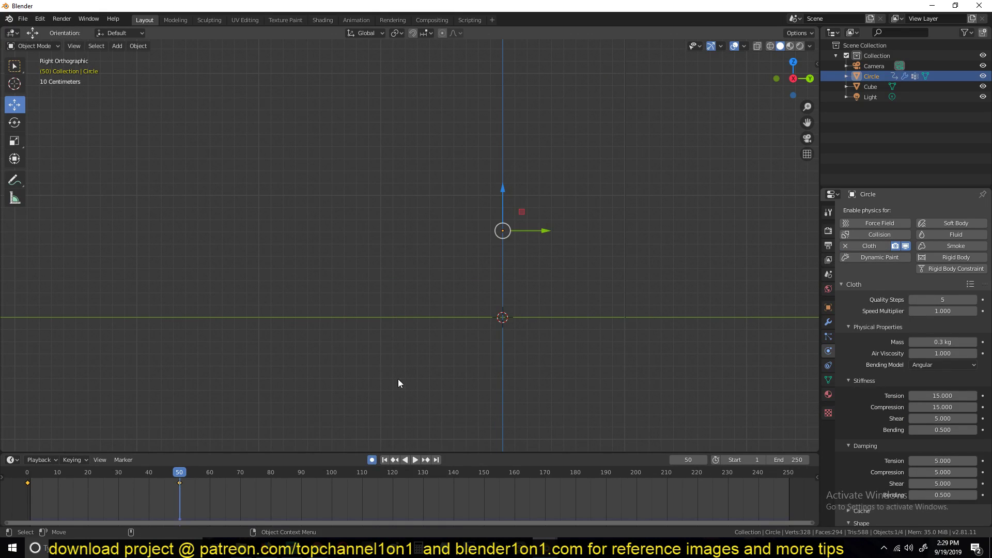
{"action": "key", "text": "shift+Left"}
{"action": "key", "text": "space"}
{"action": "key", "text": "space"}
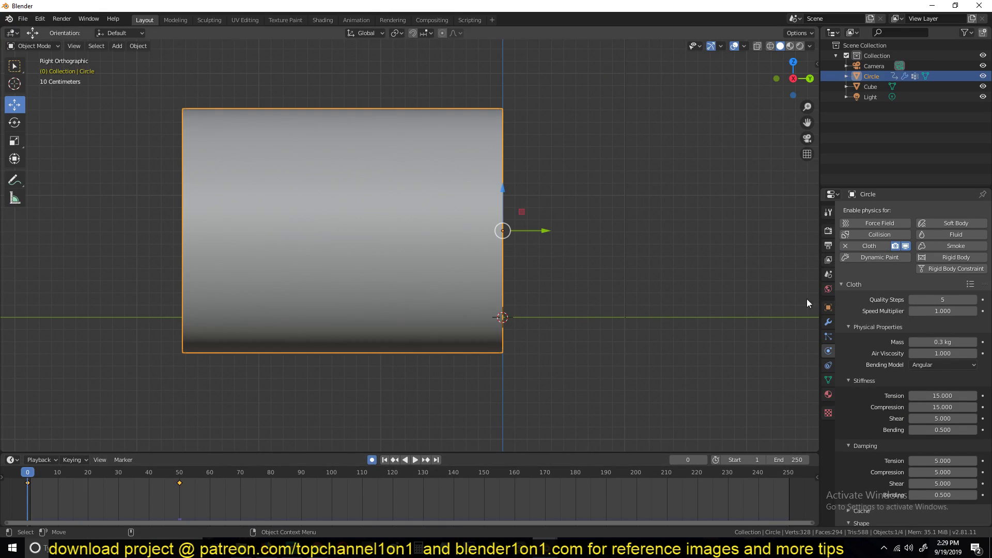
Step: Try the cloth with a Linear bending model, a mass of 10 kg and a shear stiffness of 16.3
{"action": "scroll", "coordinate": [913, 349], "scroll_direction": "down", "scroll_amount": 2}
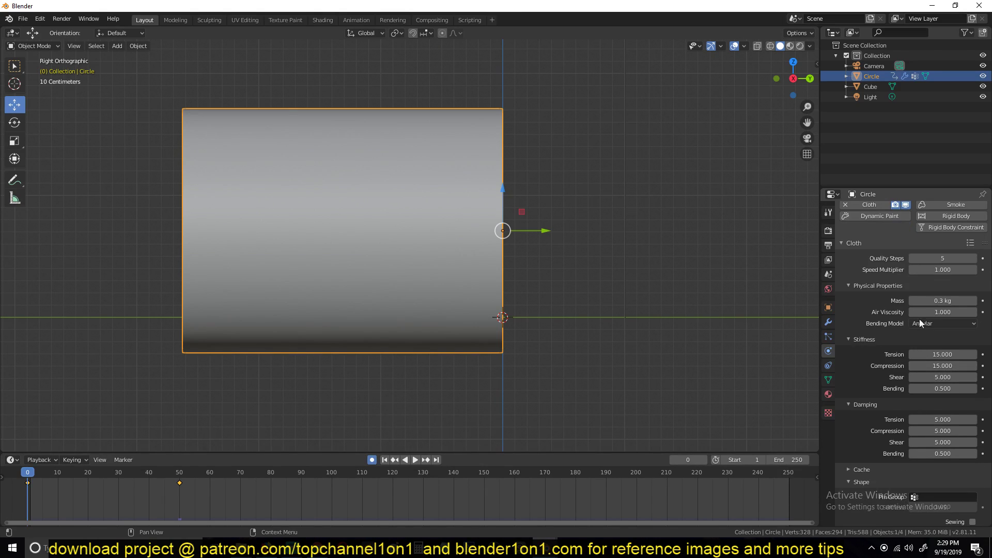
{"action": "left_click", "coordinate": [942, 323]}
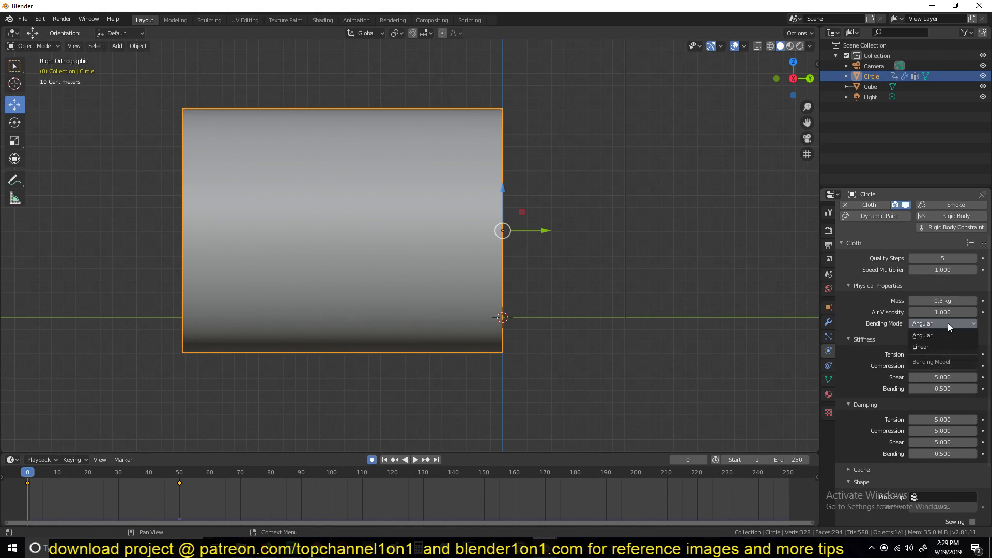
{"action": "left_click", "coordinate": [935, 356]}
{"action": "left_click", "coordinate": [940, 300]}
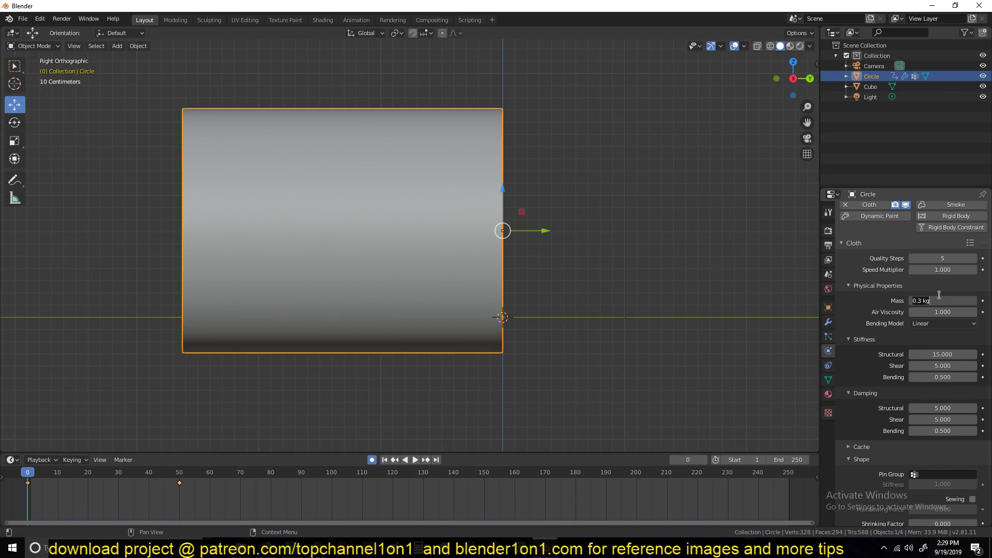
{"action": "type", "text": "120"}
{"action": "key", "text": "Return"}
{"action": "scroll", "coordinate": [956, 331], "scroll_direction": "up", "scroll_amount": 1}
{"action": "left_click_drag", "start_coordinate": [942, 387], "coordinate": [971, 387]}
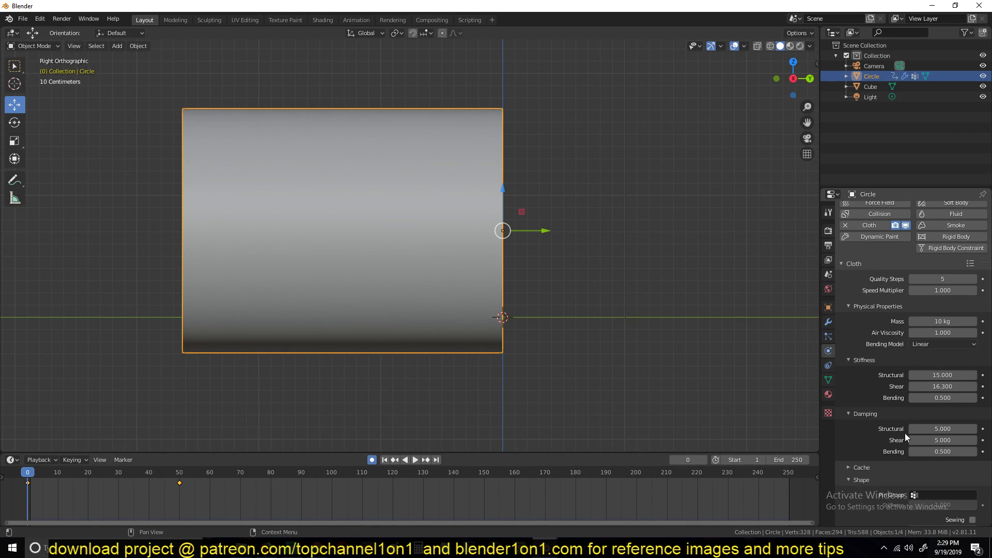
{"action": "scroll", "coordinate": [909, 361], "scroll_direction": "up", "scroll_amount": 1}
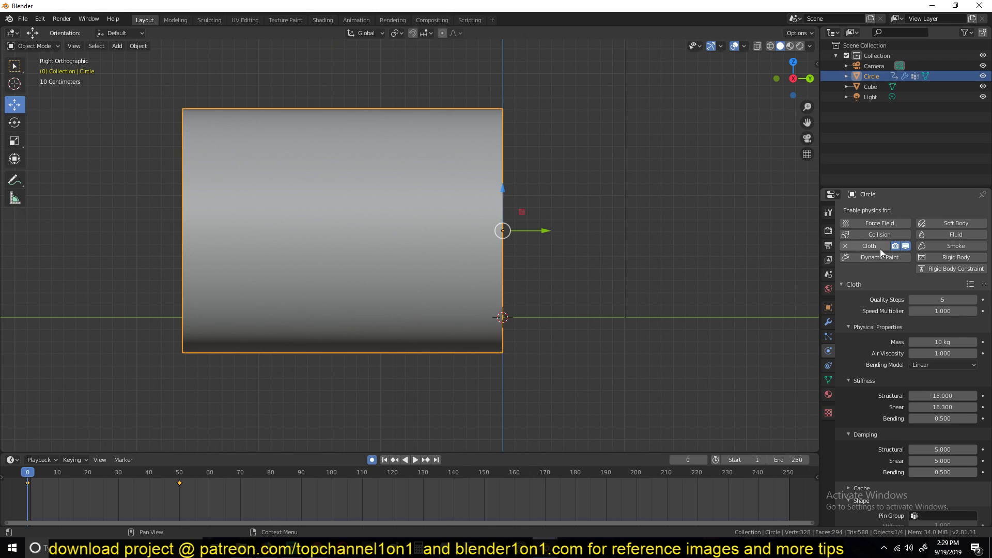
Step: Reset the cloth physics by removing and re-adding it, try a mass of 10 kg, and reset it again to default settings
{"action": "left_click", "coordinate": [857, 247]}
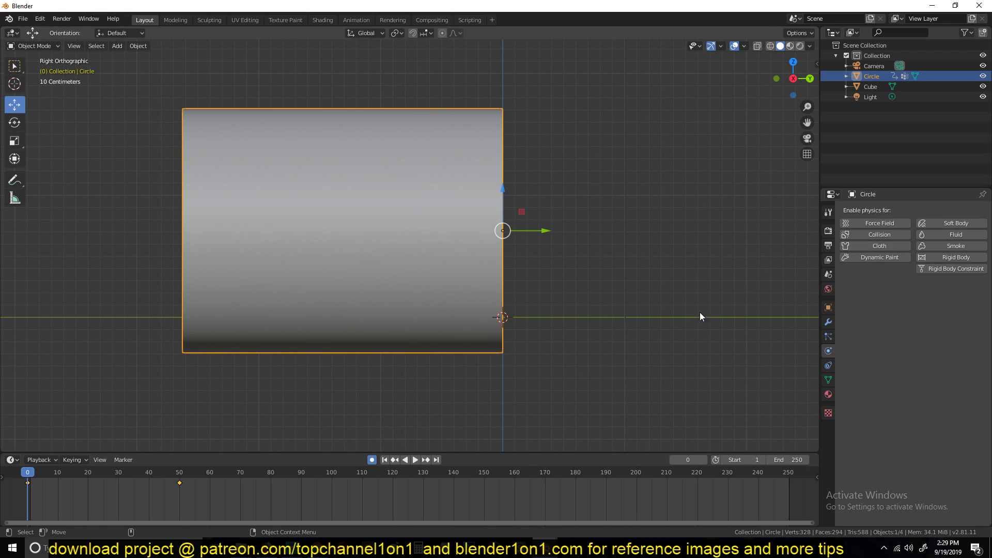
{"action": "left_click", "coordinate": [853, 246]}
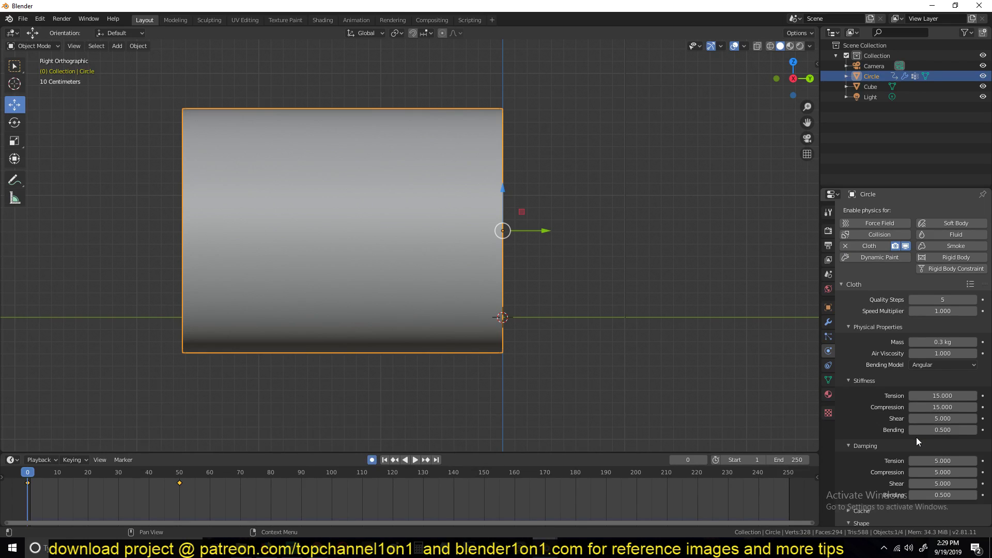
{"action": "left_click", "coordinate": [950, 342]}
{"action": "type", "text": "10"}
{"action": "key", "text": "Return"}
{"action": "left_click", "coordinate": [876, 244]}
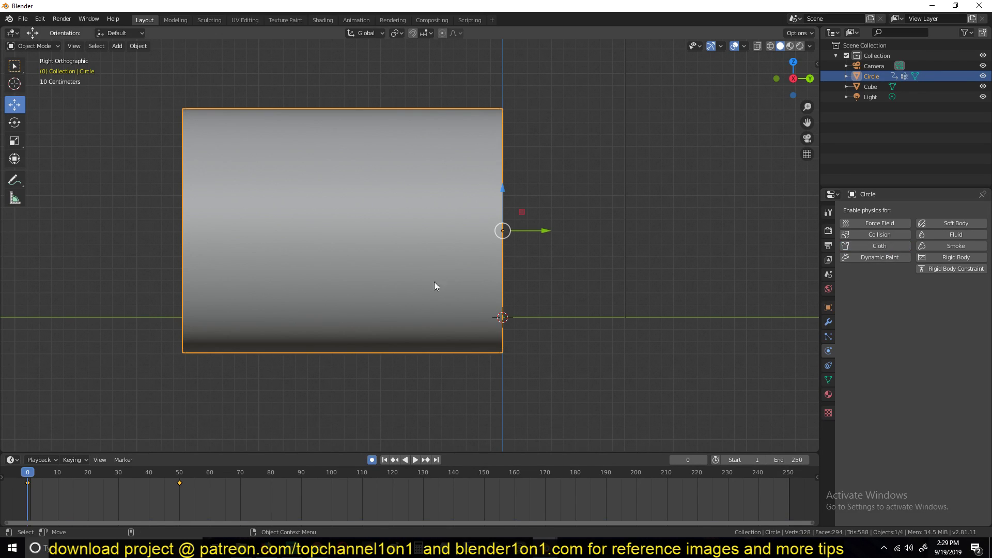
{"action": "left_click", "coordinate": [866, 247]}
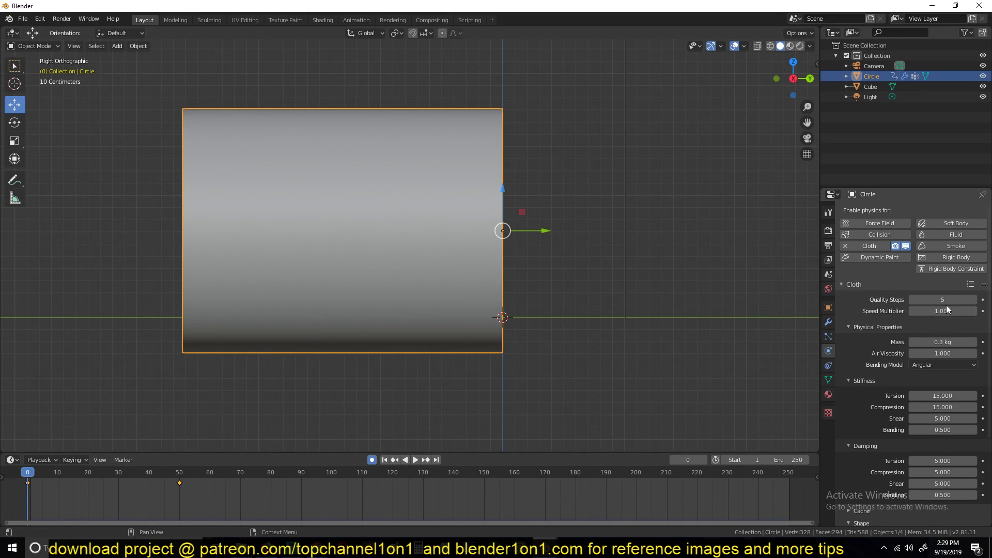
Step: Preview the tube's scale animation with the cloth effect hidden in the viewport, and again with it shown
{"action": "left_click", "coordinate": [905, 246]}
{"action": "left_click_drag", "start_coordinate": [76, 487], "coordinate": [177, 478]}
{"action": "key", "text": "Escape"}
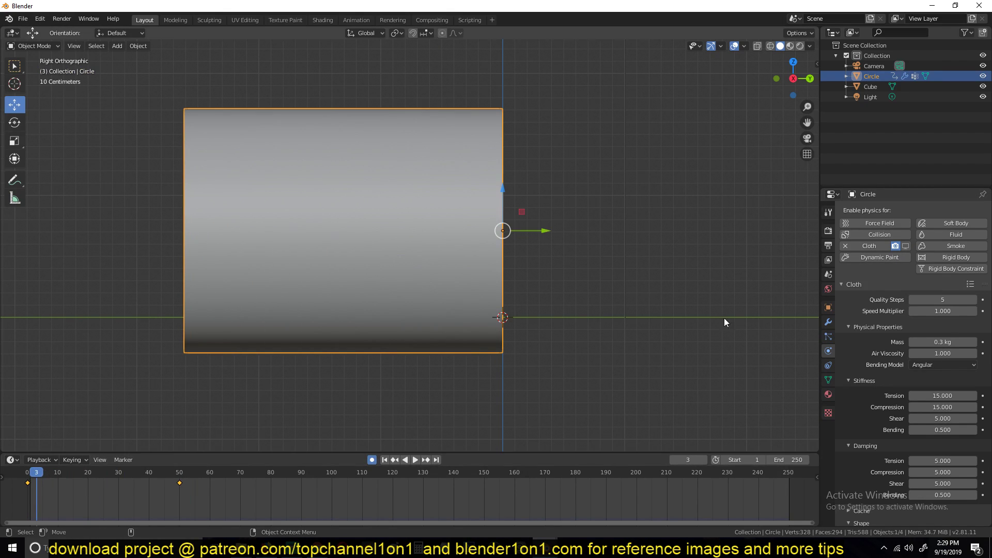
{"action": "left_click", "coordinate": [905, 246]}
{"action": "key", "text": "space"}
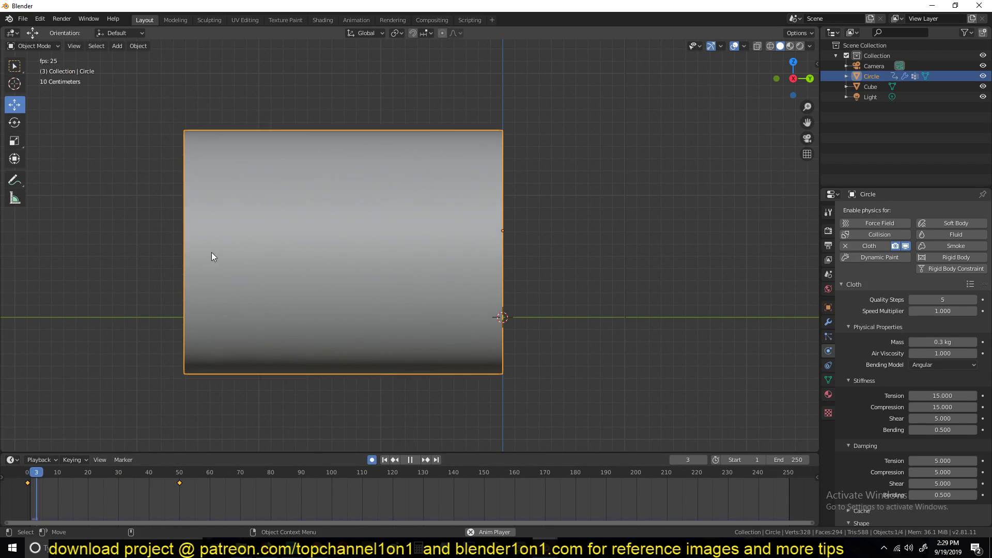
{"action": "key", "text": "Escape"}
Step: Check the tube's end-ring vertices and vertex group in Edit Mode, and assign Group as the cloth's pin group
{"action": "middle_click_drag", "start_coordinate": [345, 287], "coordinate": [777, 306]}
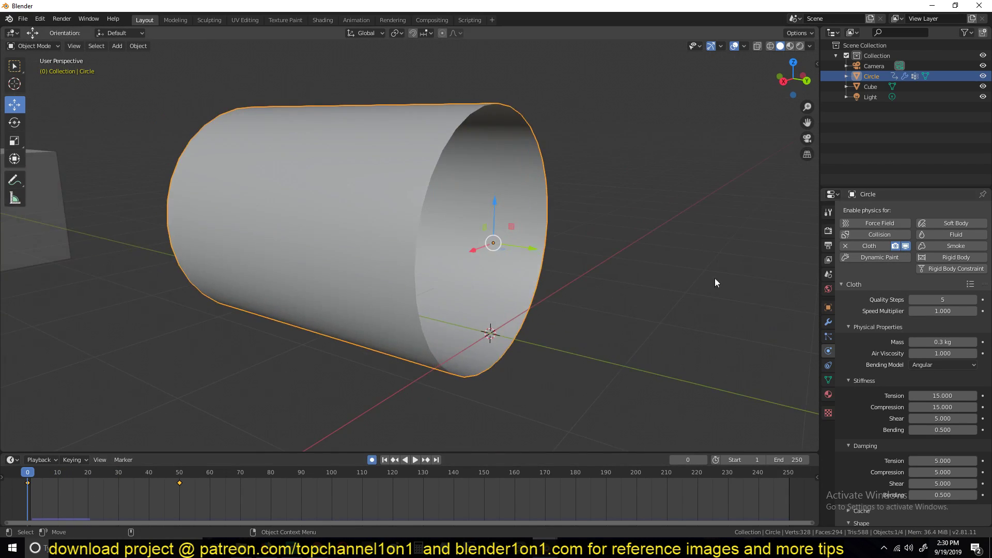
{"action": "scroll", "coordinate": [868, 375], "scroll_direction": "down", "scroll_amount": 5}
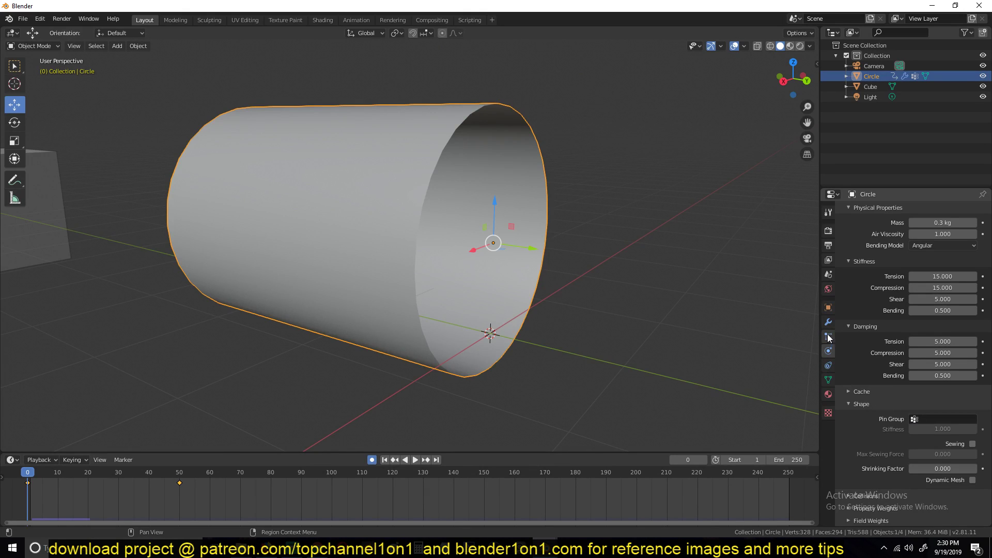
{"action": "left_click", "coordinate": [828, 379]}
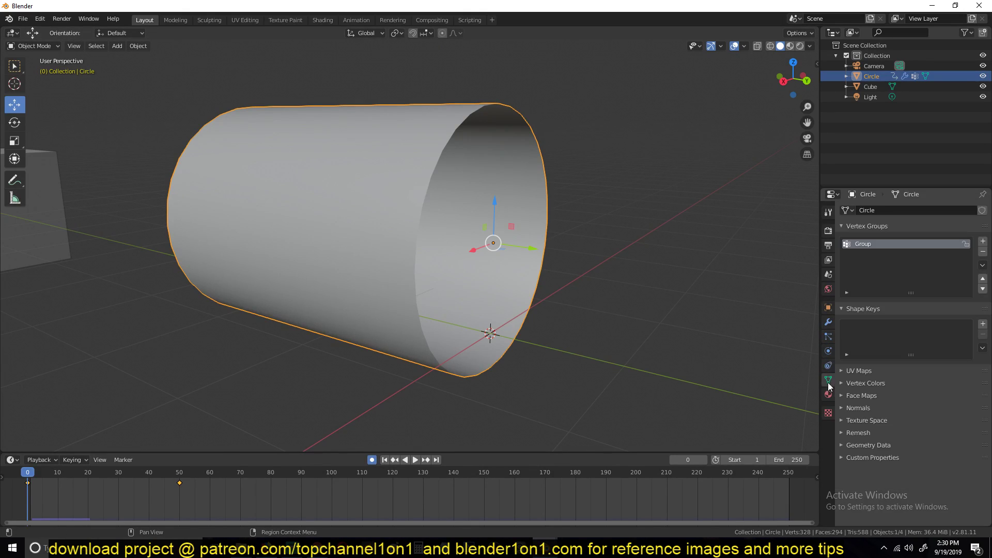
{"action": "key", "text": "Tab"}
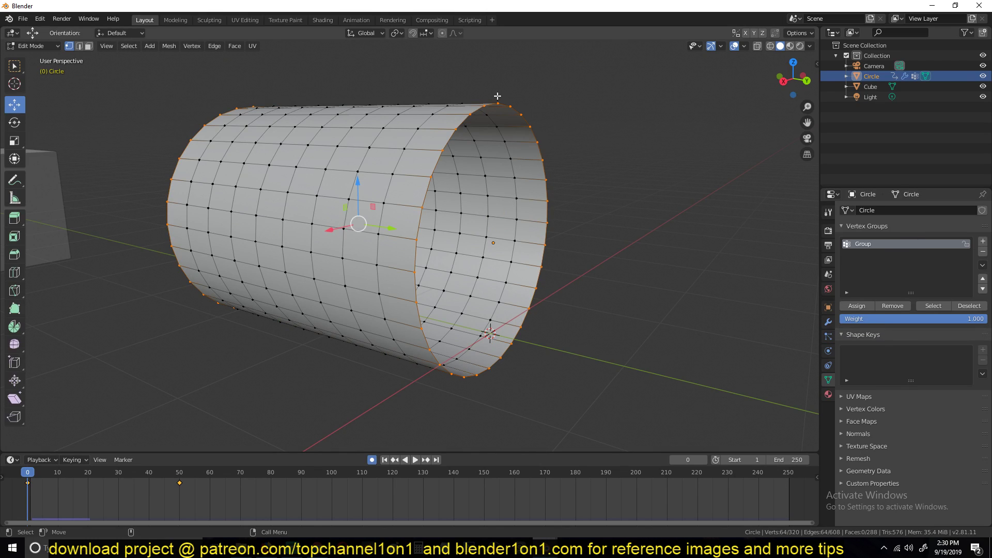
{"action": "key", "text": "Tab"}
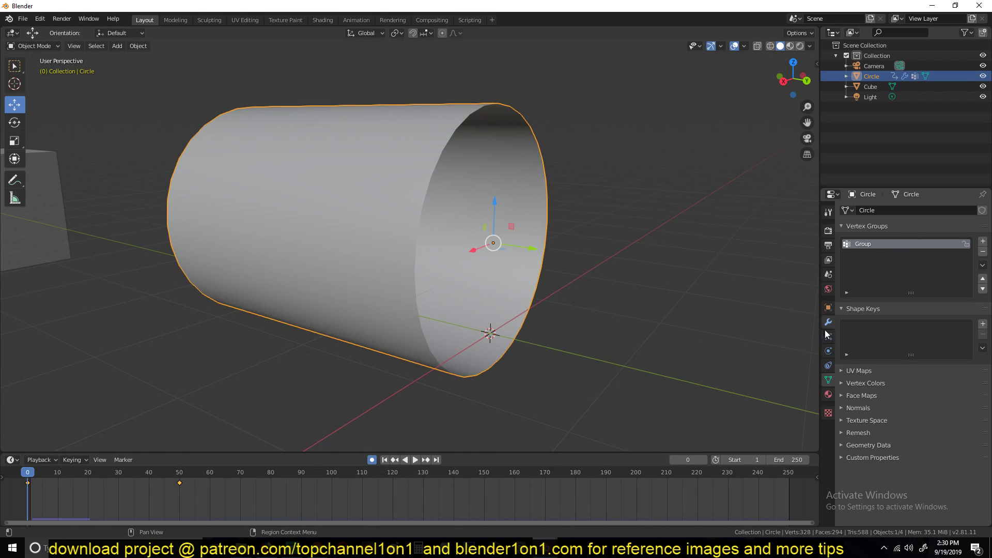
{"action": "left_click", "coordinate": [829, 350]}
{"action": "left_click", "coordinate": [945, 419]}
{"action": "left_click", "coordinate": [929, 435]}
Step: Play the pinned cloth simulation twice from frame 0, pausing the second run at frame 25 to inspect the folds
{"action": "middle_click_drag", "start_coordinate": [634, 339], "coordinate": [463, 291]}
{"action": "key", "text": "space"}
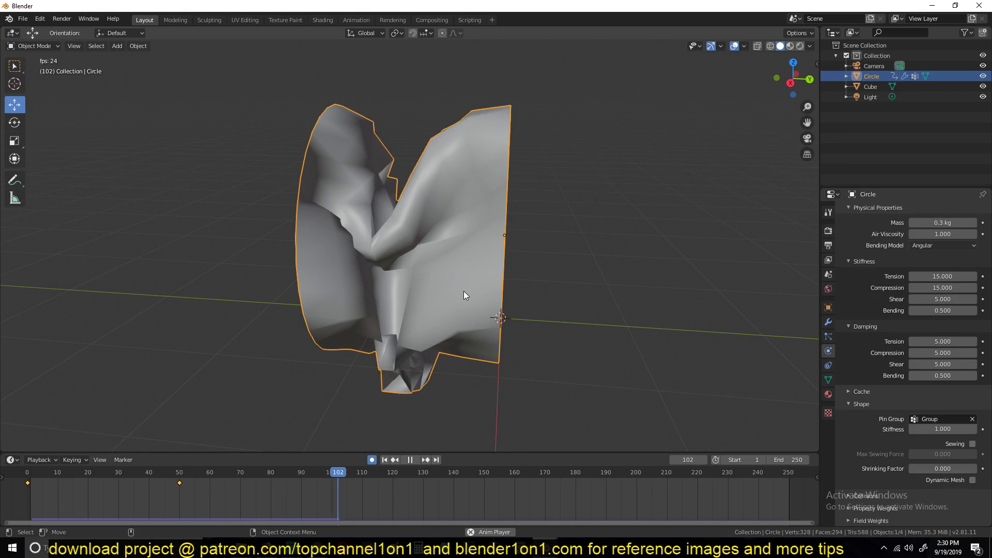
{"action": "key", "text": "Escape"}
{"action": "middle_click_drag", "start_coordinate": [298, 241], "coordinate": [370, 240]}
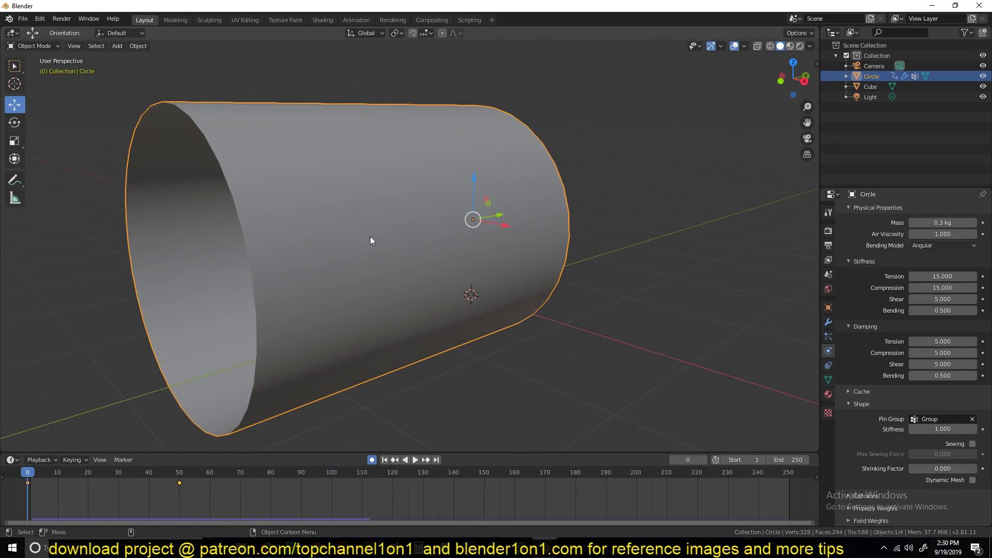
{"action": "key", "text": "space"}
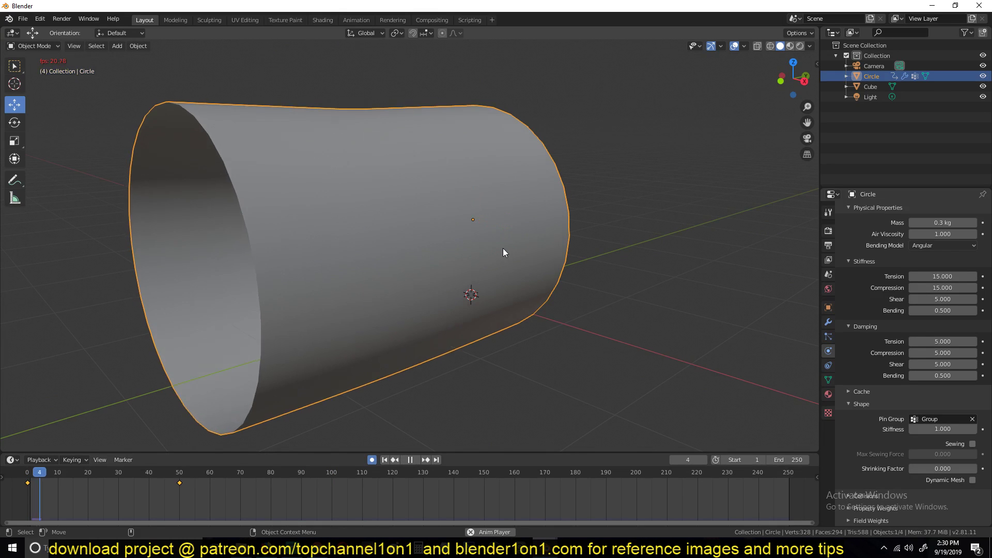
{"action": "key", "text": "space"}
{"action": "middle_click_drag", "start_coordinate": [427, 248], "coordinate": [377, 249]}
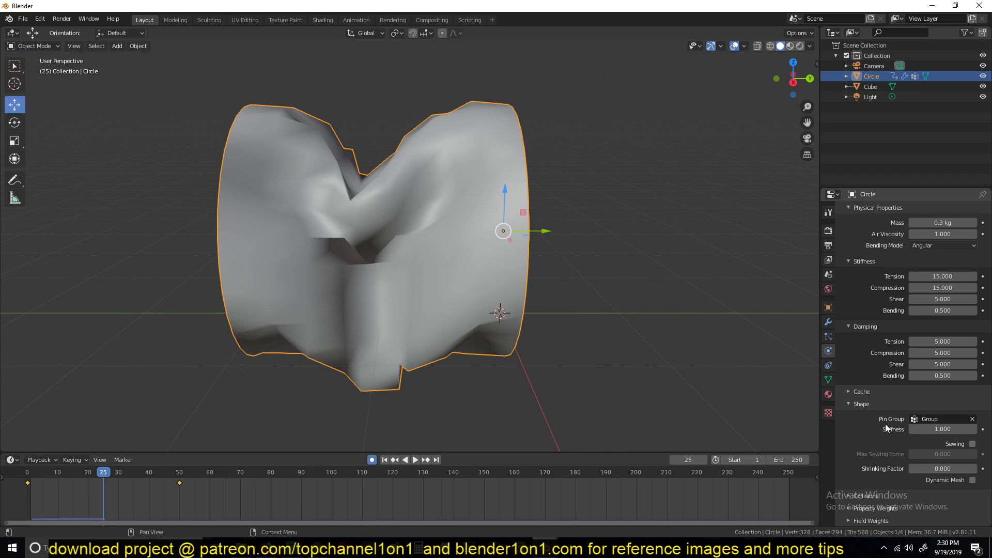
Step: Enable Self Collisions for the tube's cloth and play the simulation from frame 0
{"action": "left_click", "coordinate": [867, 497]}
{"action": "scroll", "coordinate": [873, 413], "scroll_direction": "down", "scroll_amount": 6}
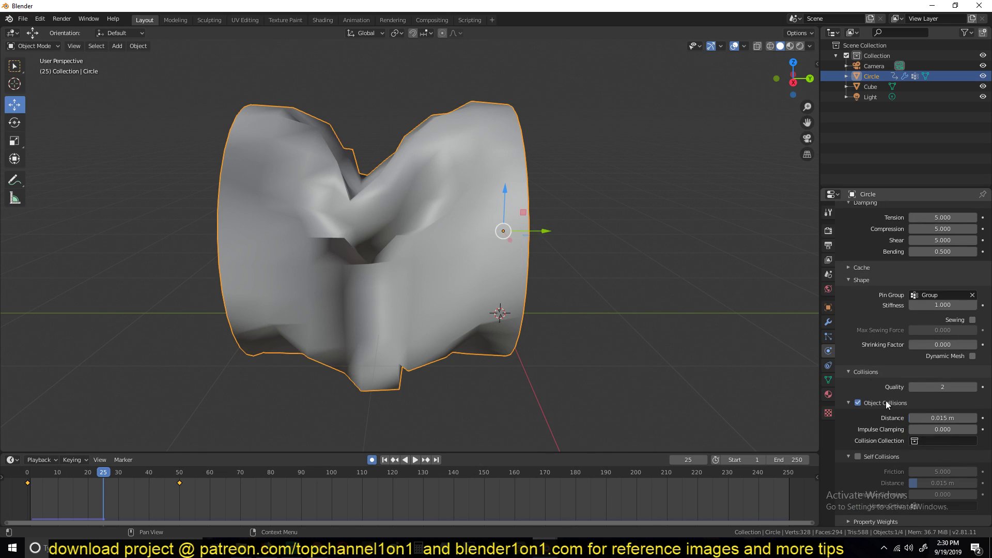
{"action": "left_click", "coordinate": [872, 453]}
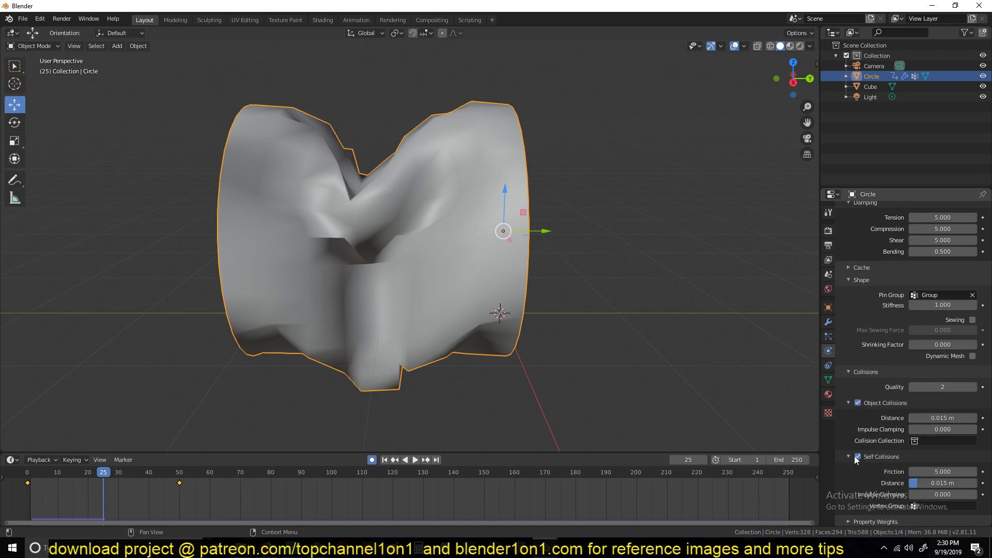
{"action": "left_click", "coordinate": [28, 501]}
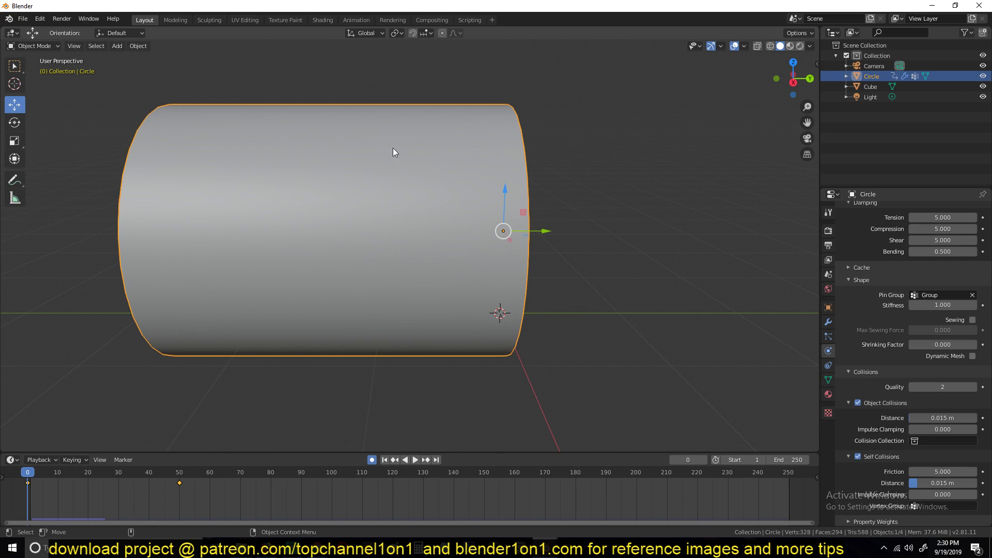
{"action": "key", "text": "space"}
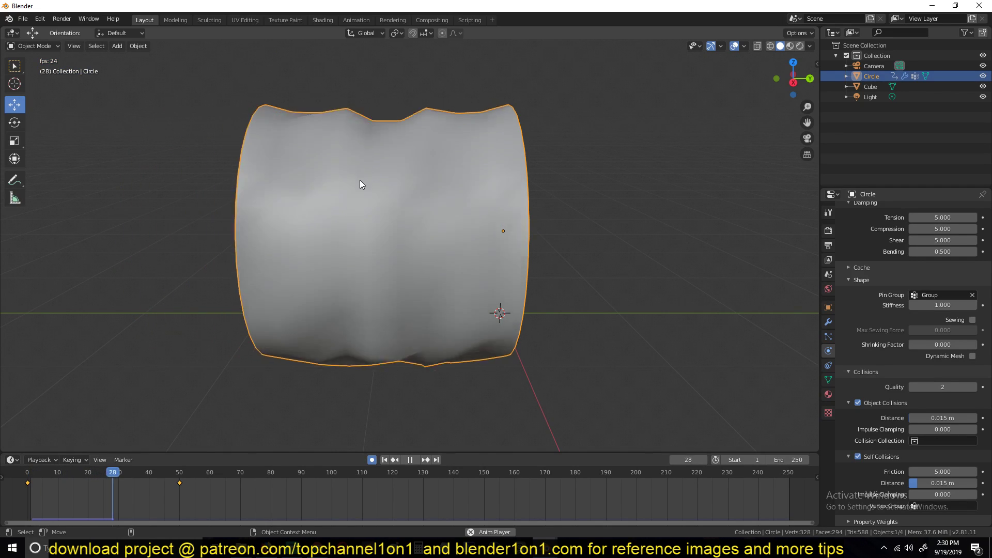
{"action": "key", "text": "shift+Left"}
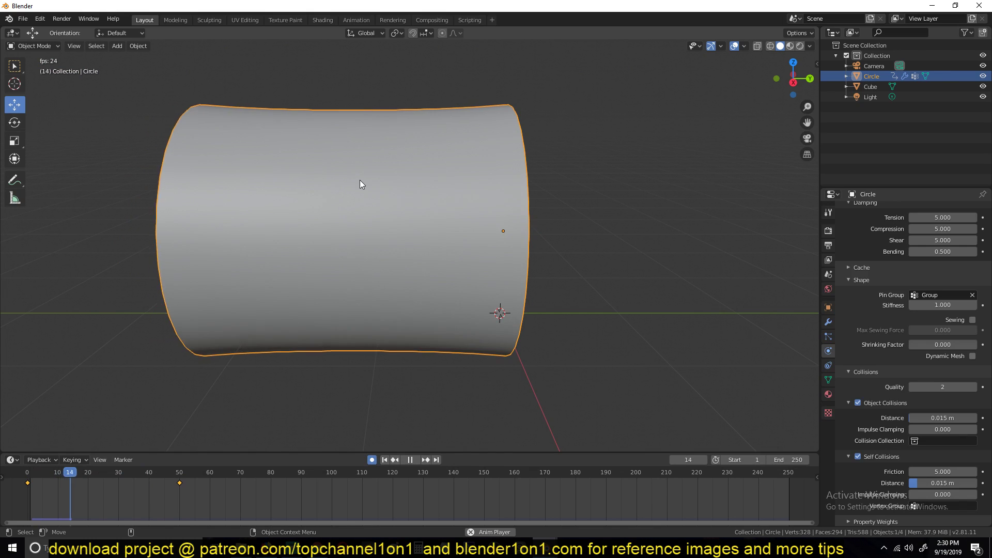
{"action": "key", "text": "shift+Left"}
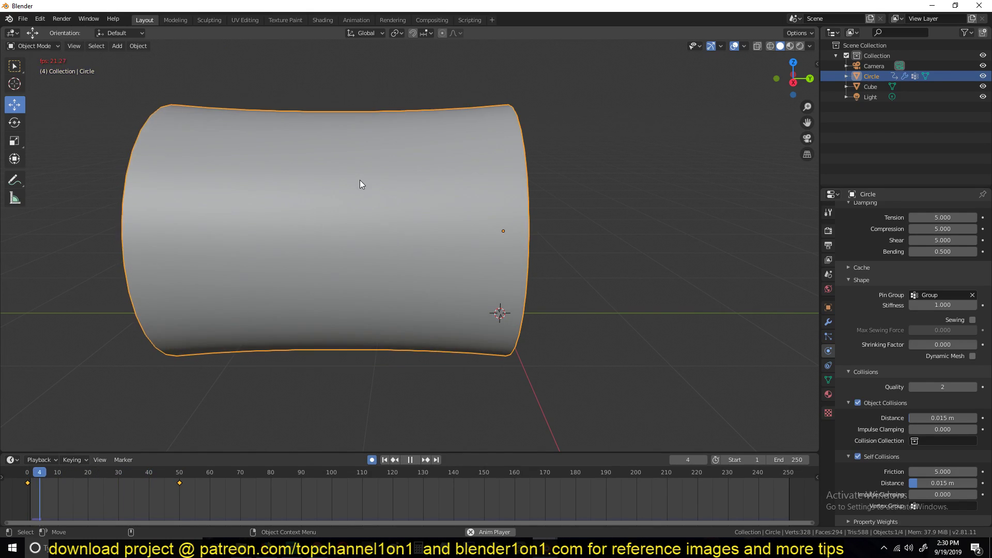
Step: Replay the self-colliding cloth simulation from another angle past frame 50 and return to frame 0
{"action": "key", "text": "Escape"}
{"action": "key", "text": "space"}
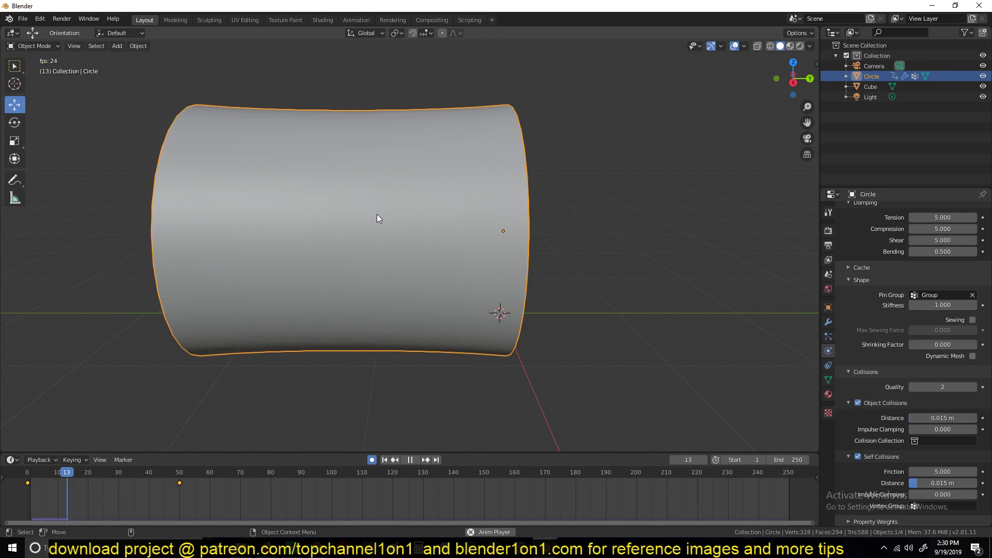
{"action": "key", "text": "Escape"}
{"action": "middle_click_drag", "start_coordinate": [370, 219], "coordinate": [347, 233]}
{"action": "key", "text": "space"}
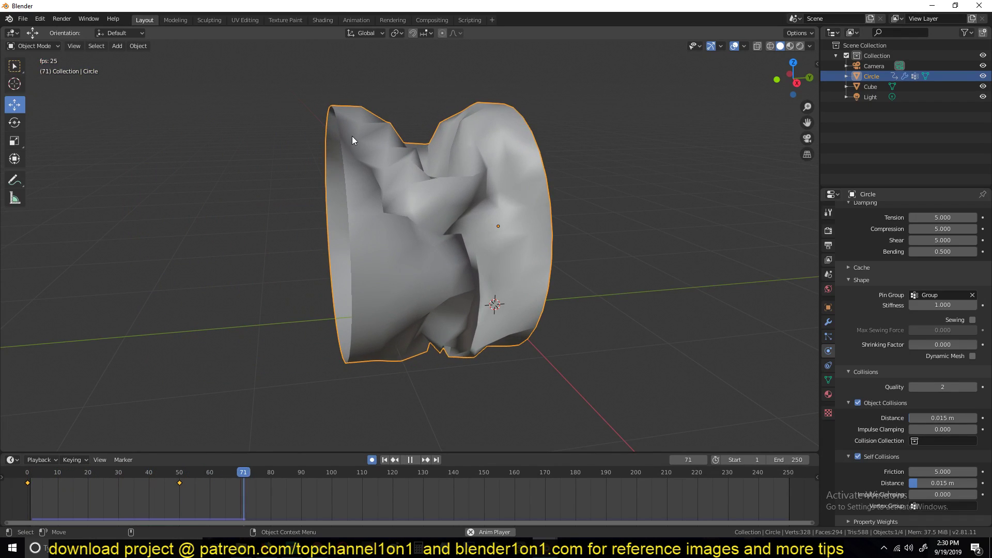
{"action": "key", "text": "Escape"}
{"action": "key", "text": "space"}
{"action": "key", "text": "Escape"}
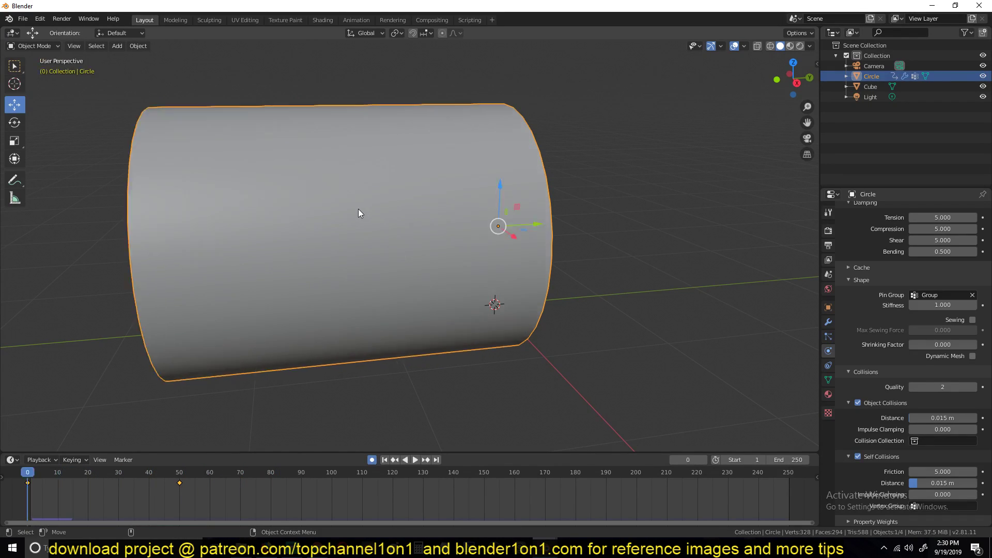
Step: Try the Linear bending model for the cloth and play the simulation, viewing the tube from both ends
{"action": "scroll", "coordinate": [929, 295], "scroll_direction": "up", "scroll_amount": 8}
{"action": "left_click", "coordinate": [935, 306]}
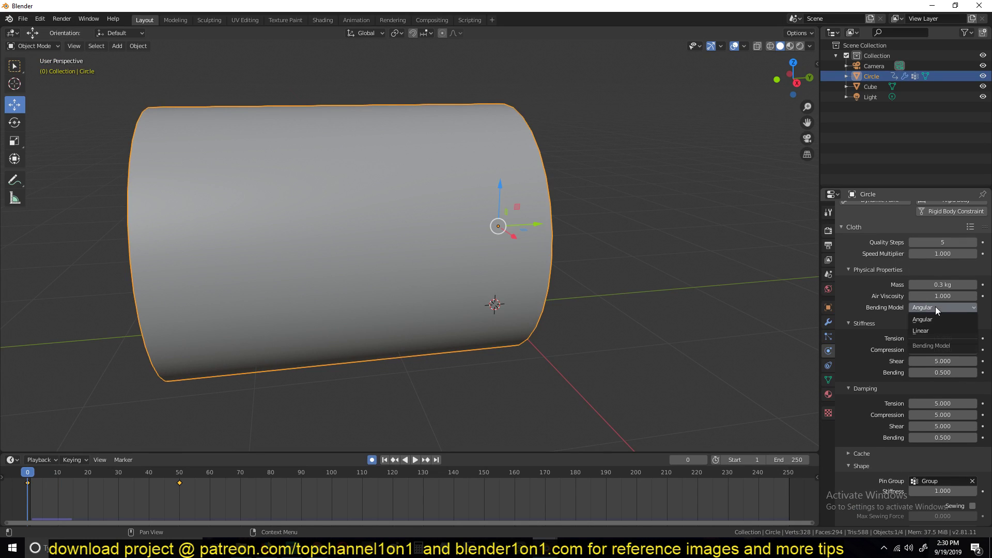
{"action": "left_click", "coordinate": [928, 331]}
{"action": "key", "text": "space"}
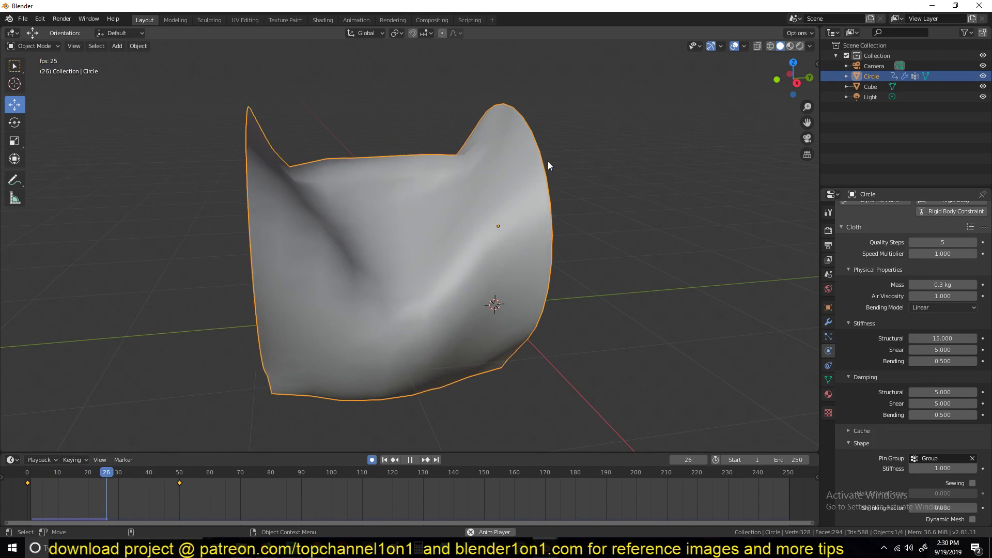
{"action": "middle_click_drag", "start_coordinate": [522, 166], "coordinate": [492, 172]}
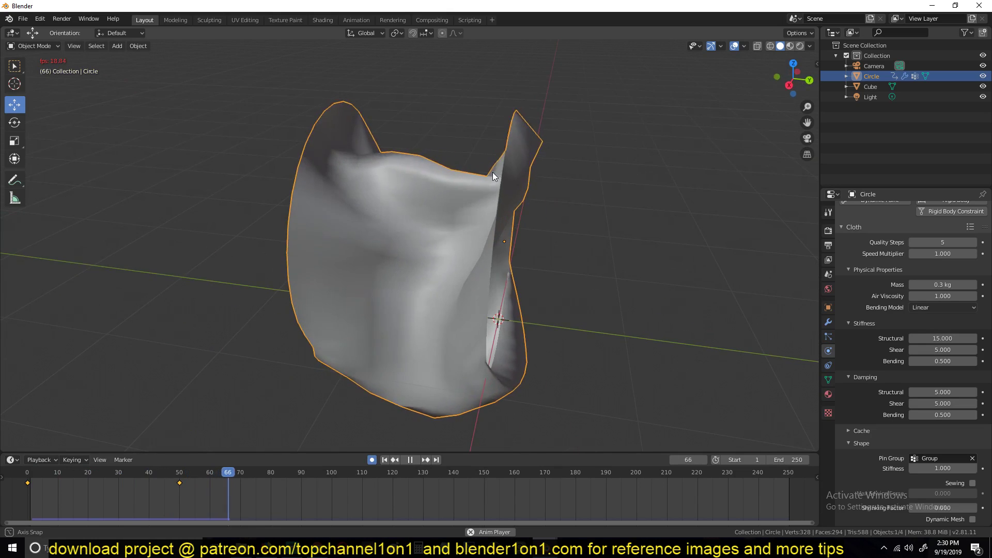
{"action": "key", "text": "Escape"}
Step: Subdivide the tube's entire mesh twice in Edit Mode and test the cloth simulation in Object Mode
{"action": "key", "text": "Tab"}
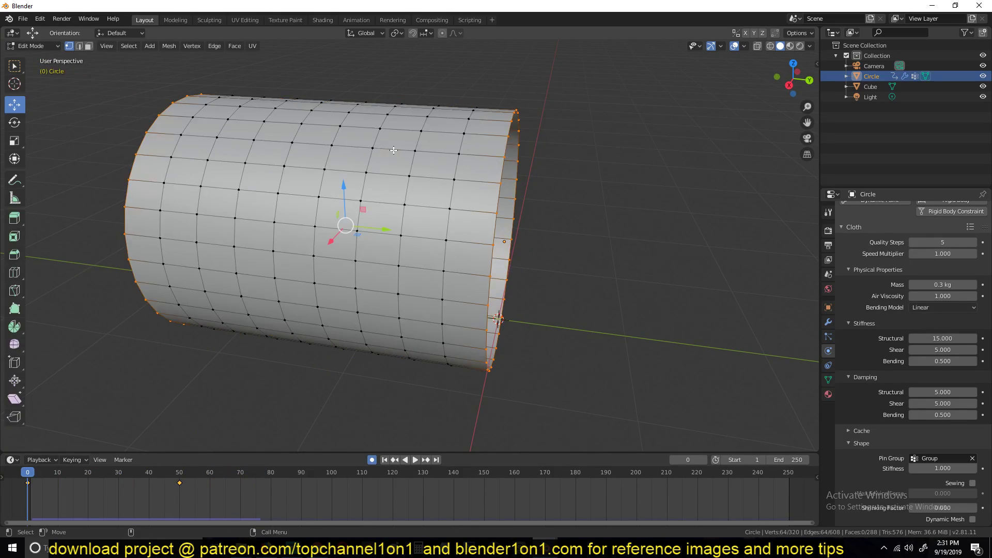
{"action": "key", "text": "a"}
{"action": "right_click", "coordinate": [438, 138]}
{"action": "left_click", "coordinate": [438, 138]}
{"action": "right_click", "coordinate": [438, 137]}
{"action": "left_click", "coordinate": [438, 137]}
{"action": "key", "text": "Tab"}
{"action": "key", "text": "space"}
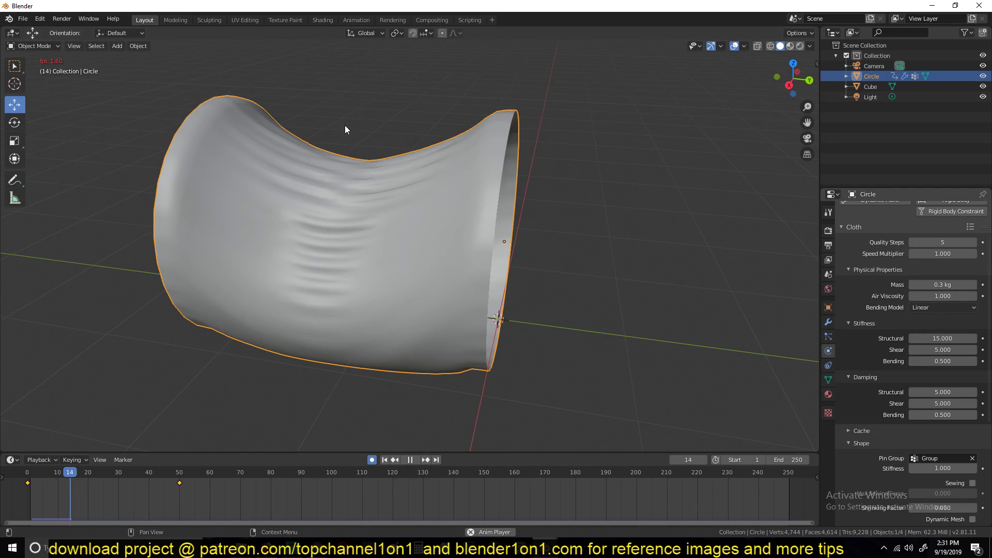
{"action": "key", "text": "Escape"}
Step: Undo the tube's second mesh subdivision and play the cloth simulation again
{"action": "key", "text": "Tab"}
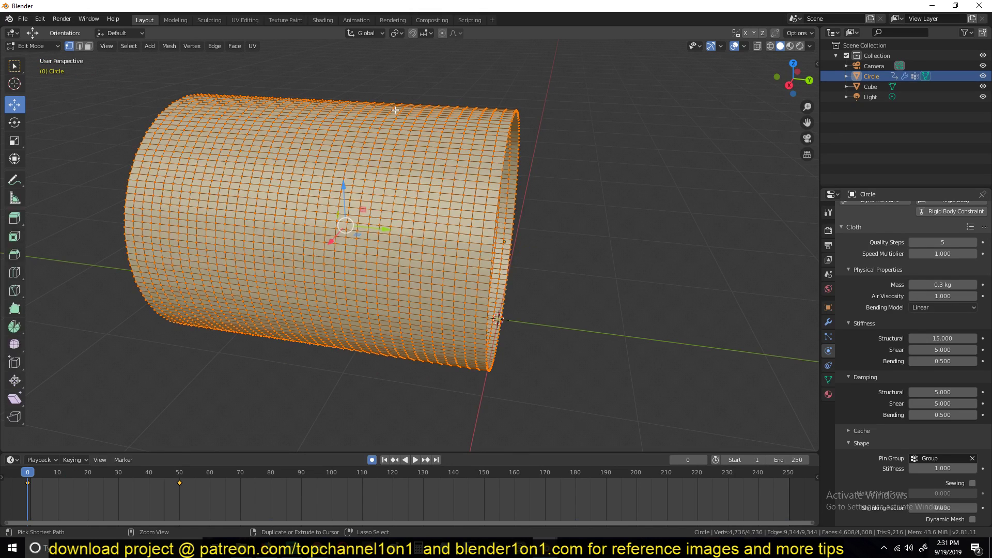
{"action": "key", "text": "alt+a"}
{"action": "key", "text": "Tab"}
{"action": "key", "text": "space"}
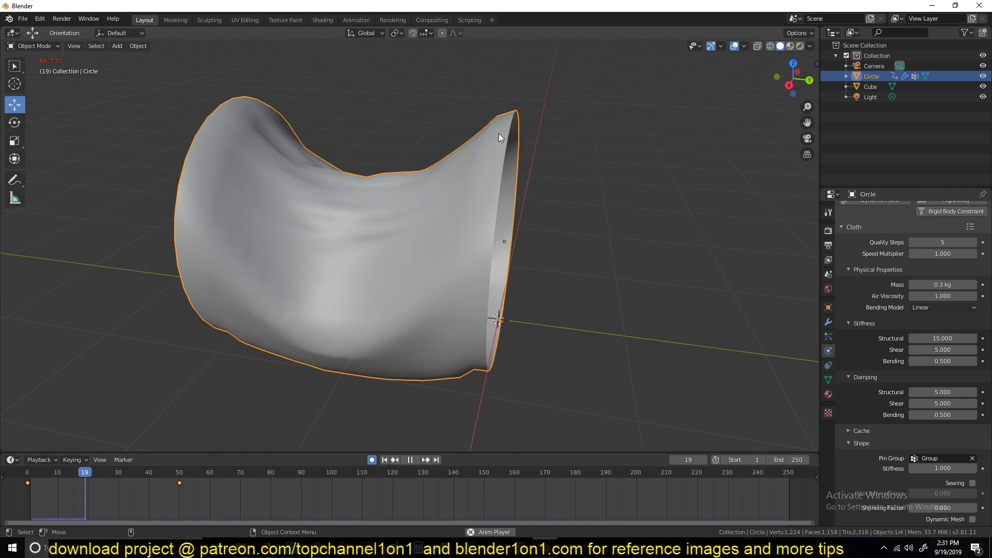
{"action": "key", "text": "space"}
Step: Set the cloth's bending model to Angular and start playing the simulation from frame 0
{"action": "middle_click_drag", "start_coordinate": [498, 133], "coordinate": [496, 165]}
{"action": "left_click", "coordinate": [944, 310]}
{"action": "left_click", "coordinate": [939, 320]}
{"action": "left_click", "coordinate": [11, 488]}
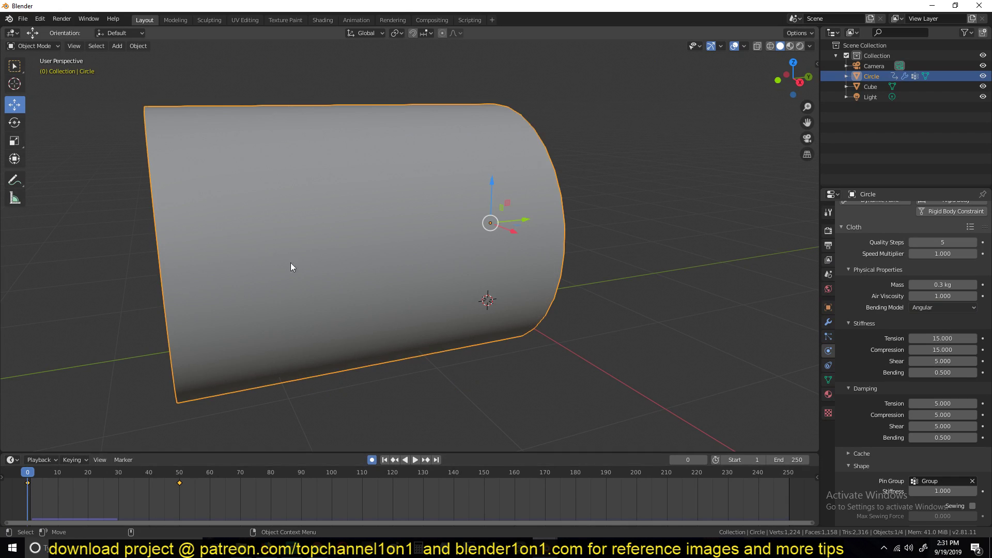
{"action": "key", "text": "space"}
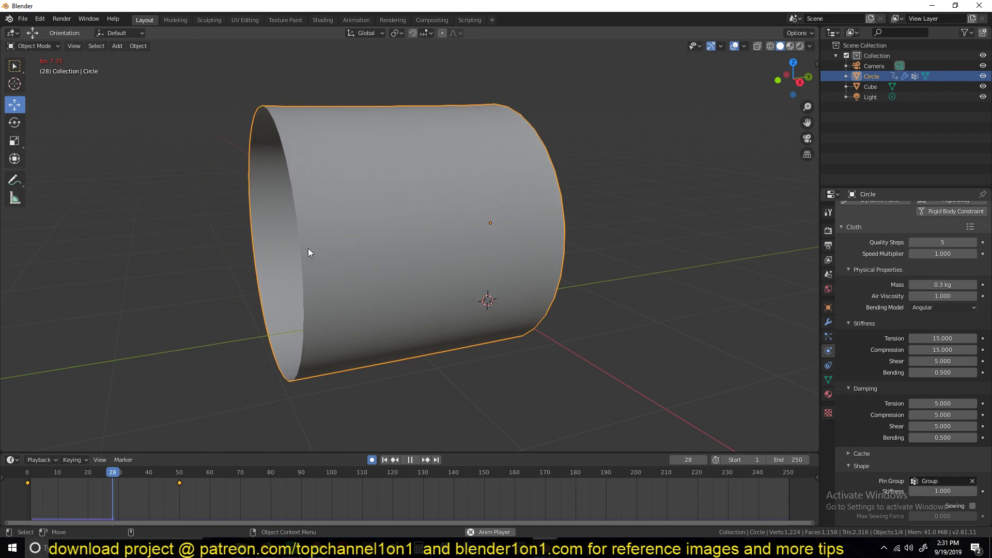
{"action": "key", "text": "space"}
Step: Run the cloth simulation on to frame 51 and inspect the folds from outside and inside the tube
{"action": "middle_click_drag", "start_coordinate": [307, 248], "coordinate": [565, 255]}
{"action": "key", "text": "space"}
{"action": "key", "text": "space"}
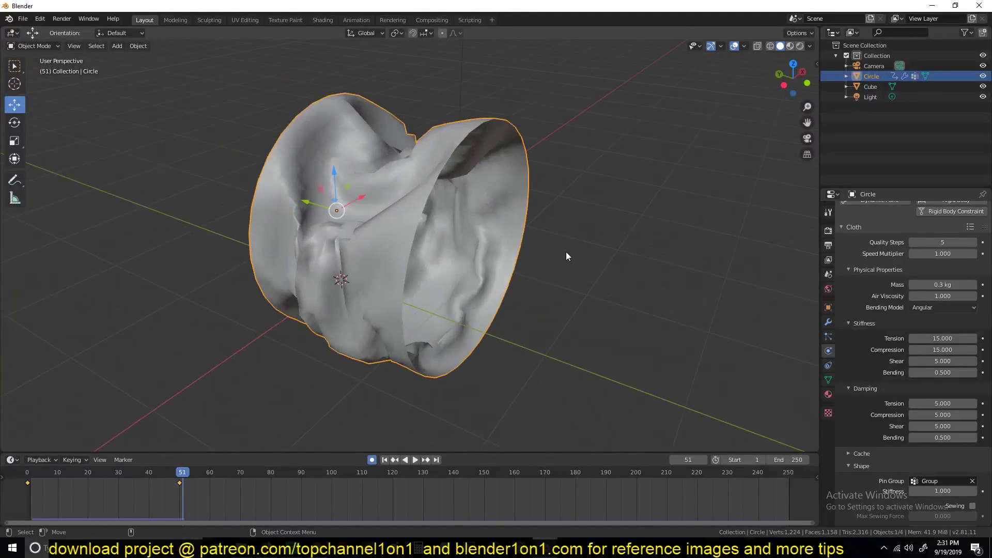
{"action": "middle_click_drag", "start_coordinate": [469, 218], "coordinate": [351, 134]}
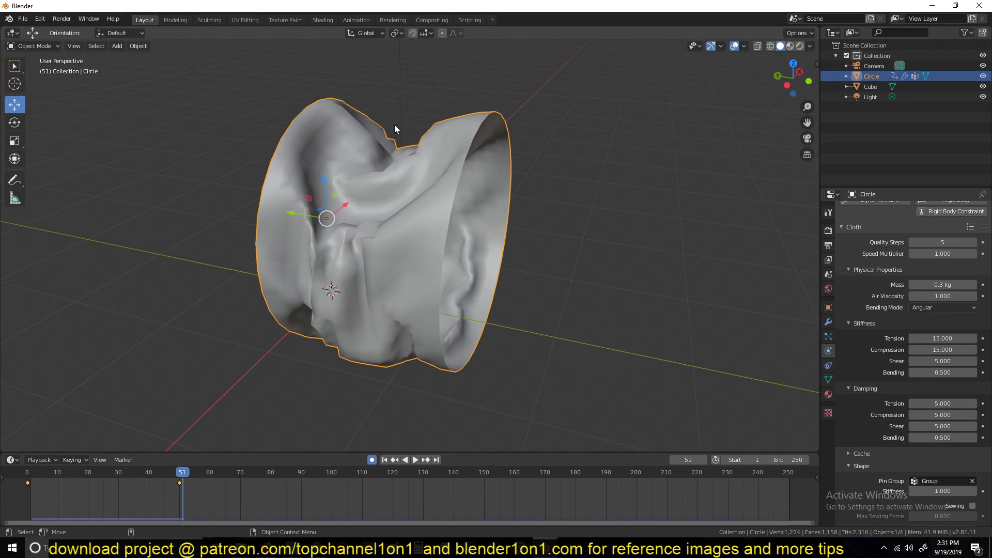
{"action": "middle_click_drag", "start_coordinate": [467, 329], "coordinate": [408, 233]}
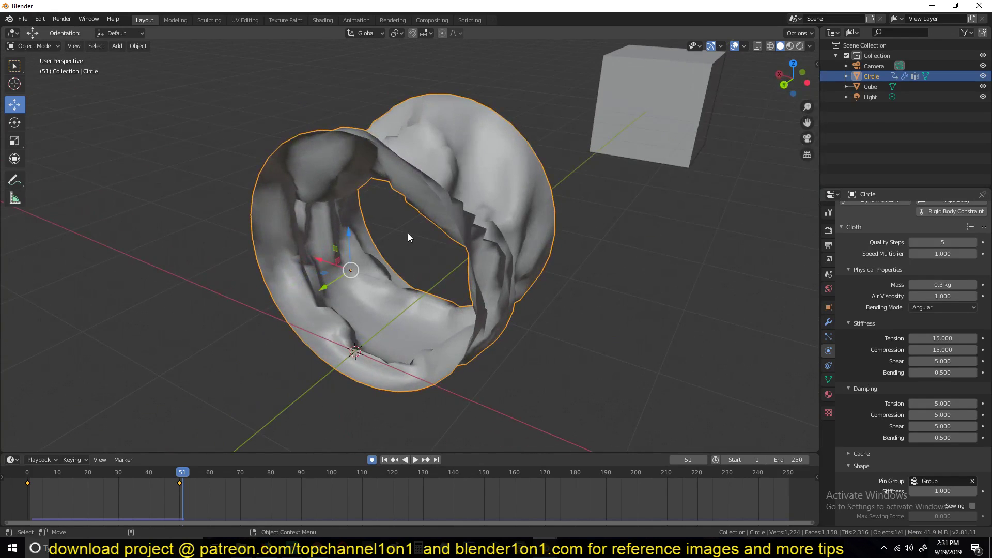
Step: Switch to the tech house.blend window and examine the plastic bags object in local view with solid shading as a reference
{"action": "mouse_move", "coordinate": [544, 548]}
{"action": "left_click", "coordinate": [507, 509]}
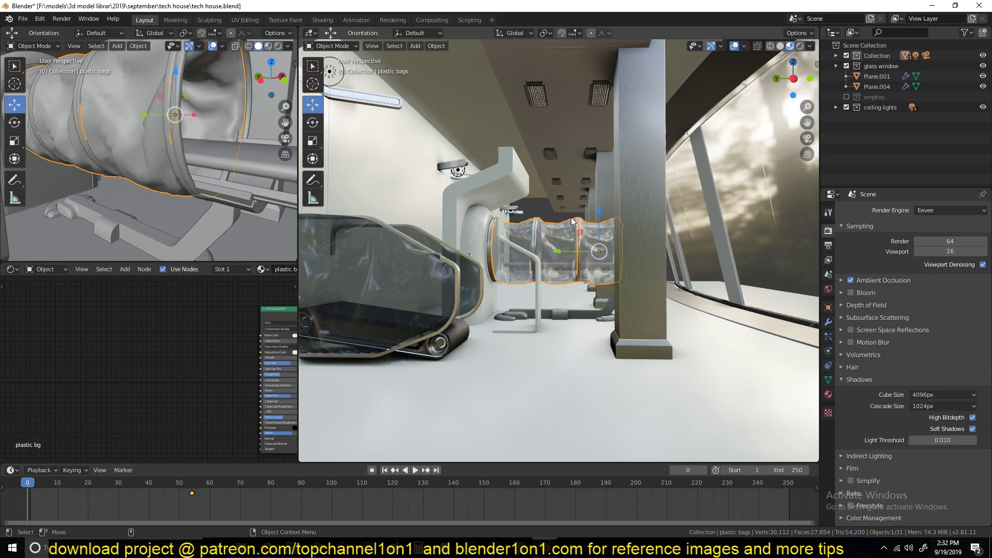
{"action": "key", "text": "KP_Divide"}
{"action": "mouse_move", "coordinate": [571, 217]}
{"action": "middle_mouse_down"}
{"action": "mouse_move", "coordinate": [513, 255]}
{"action": "mouse_move", "coordinate": [553, 258]}
{"action": "mouse_move", "coordinate": [651, 223]}
{"action": "mouse_move", "coordinate": [641, 196]}
{"action": "mouse_move", "coordinate": [676, 243]}
{"action": "middle_mouse_up"}
{"action": "key", "text": "z"}
{"action": "left_click", "coordinate": [692, 252]}
{"action": "key", "text": "Tab"}
{"action": "key", "text": "Tab"}
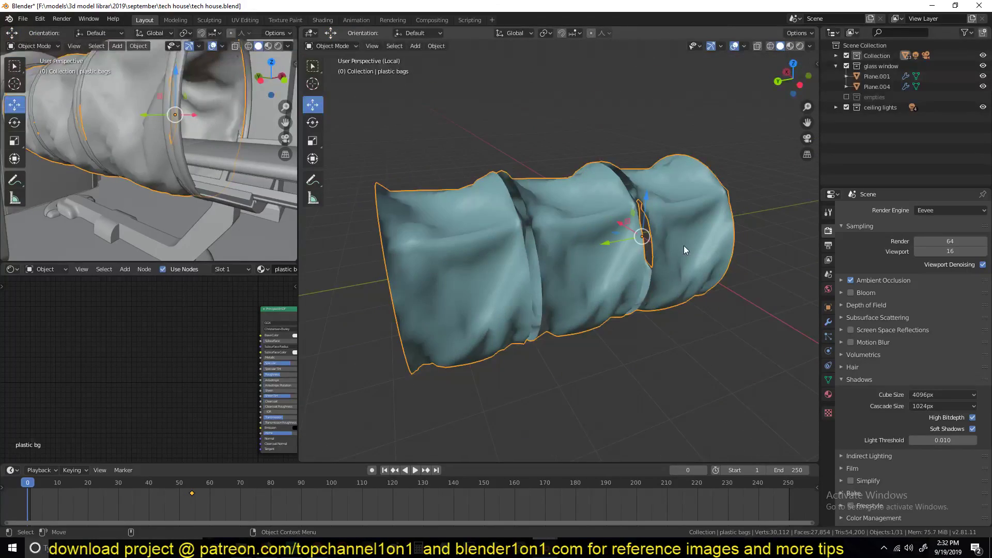
{"action": "key", "text": "KP_Divide"}
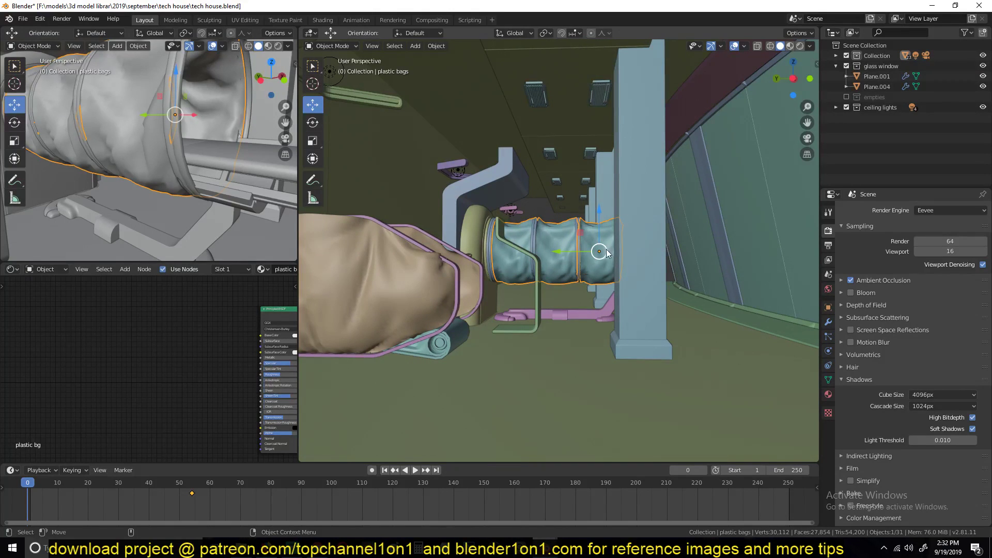
{"action": "left_click", "coordinate": [541, 213]}
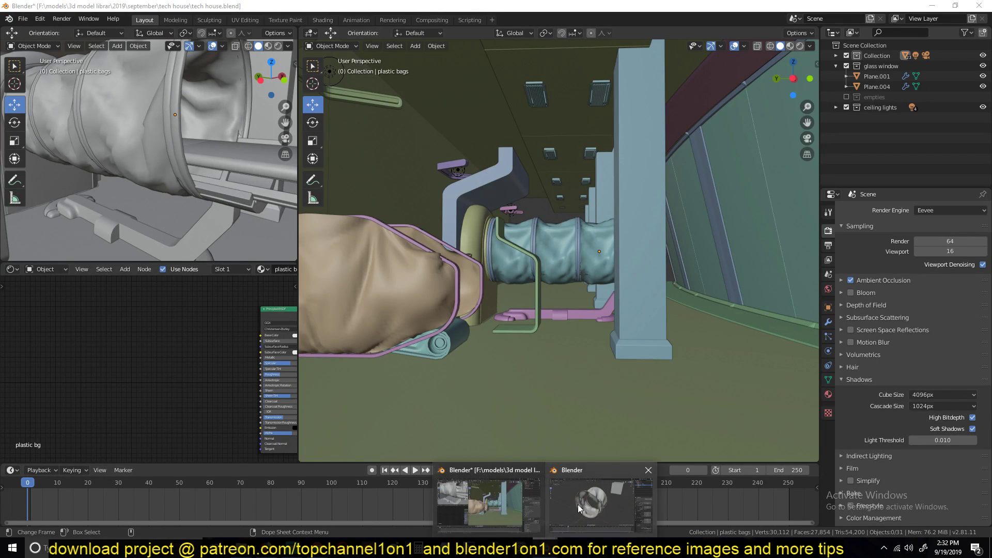
Step: Switch back to the tube's Blender window and apply the Cloth modifier at frame 51
{"action": "left_click", "coordinate": [577, 504]}
{"action": "middle_click_drag", "start_coordinate": [552, 362], "coordinate": [616, 289]}
{"action": "left_click", "coordinate": [828, 308]}
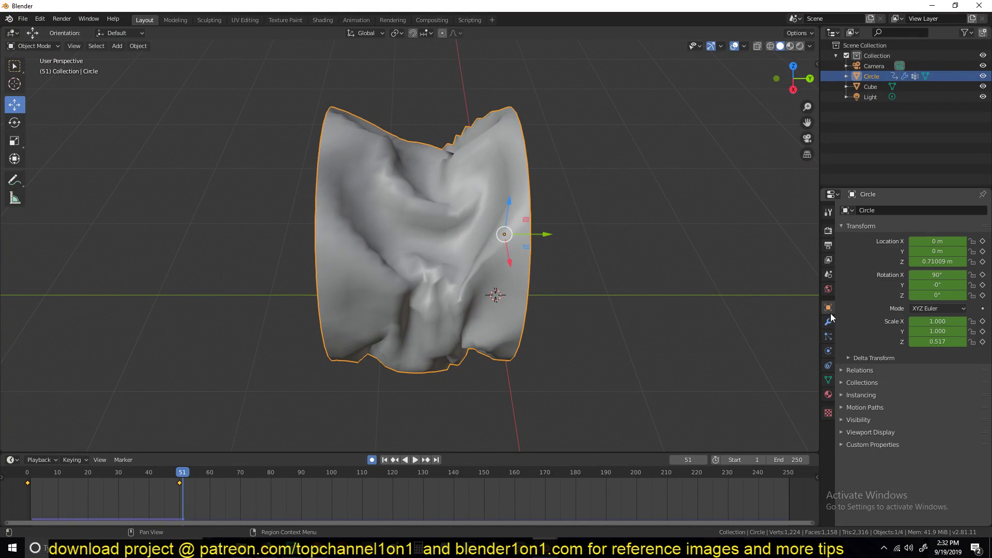
{"action": "left_click", "coordinate": [828, 322]}
{"action": "left_click", "coordinate": [885, 240]}
Step: Add a Subdivision Surface modifier with 2 levels to the wrinkled tube and check the smoothed folds
{"action": "middle_click_drag", "start_coordinate": [478, 213], "coordinate": [439, 191]}
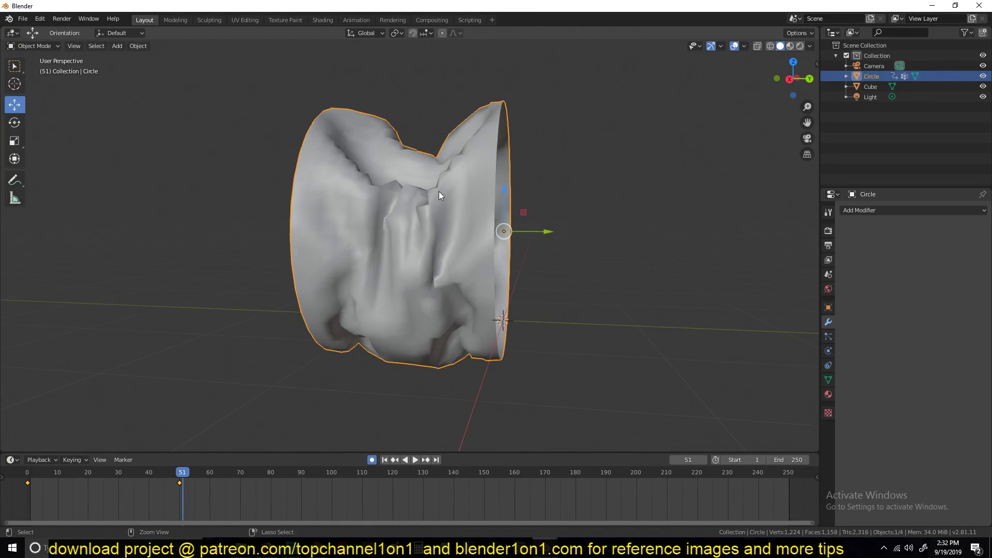
{"action": "right_click", "coordinate": [426, 207]}
{"action": "key", "text": "ctrl+2"}
{"action": "middle_click_drag", "start_coordinate": [492, 181], "coordinate": [225, 264]}
{"action": "key", "text": "alt+a"}
{"action": "left_click", "coordinate": [328, 240]}
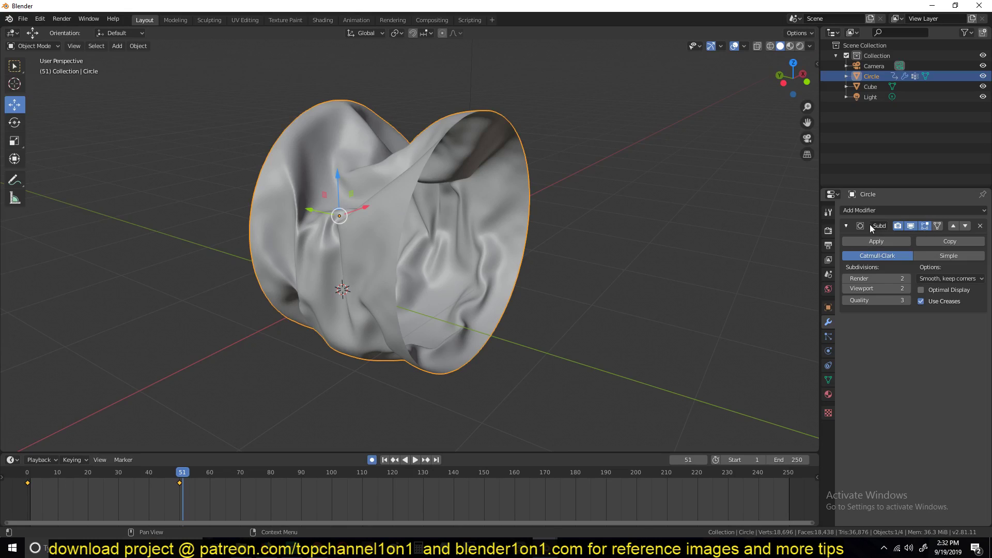
Step: Play the tube's remaining scale animation, stop it at frame 34, and delete the tube's keyframes
{"action": "left_click", "coordinate": [29, 480]}
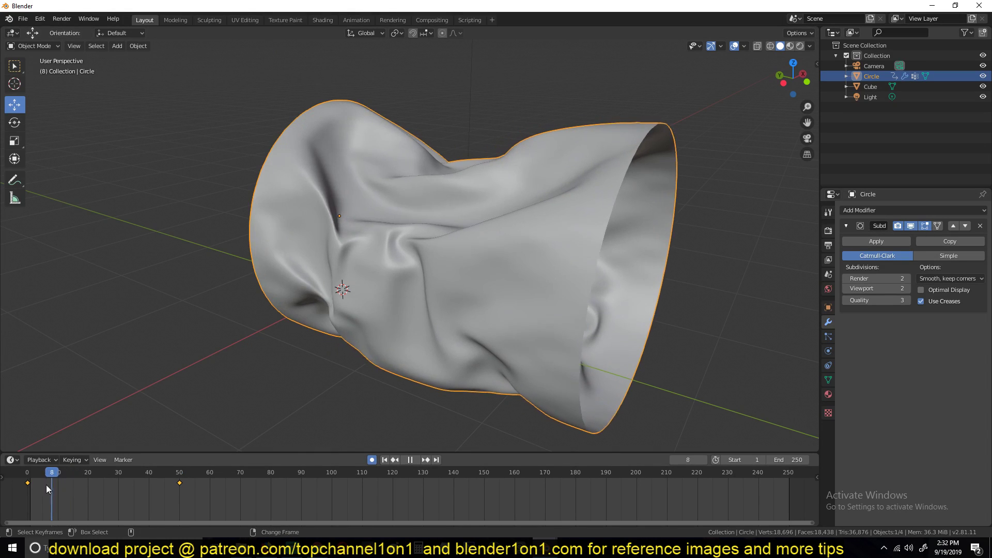
{"action": "middle_click_drag", "start_coordinate": [64, 304], "coordinate": [201, 303]}
{"action": "key", "text": "space"}
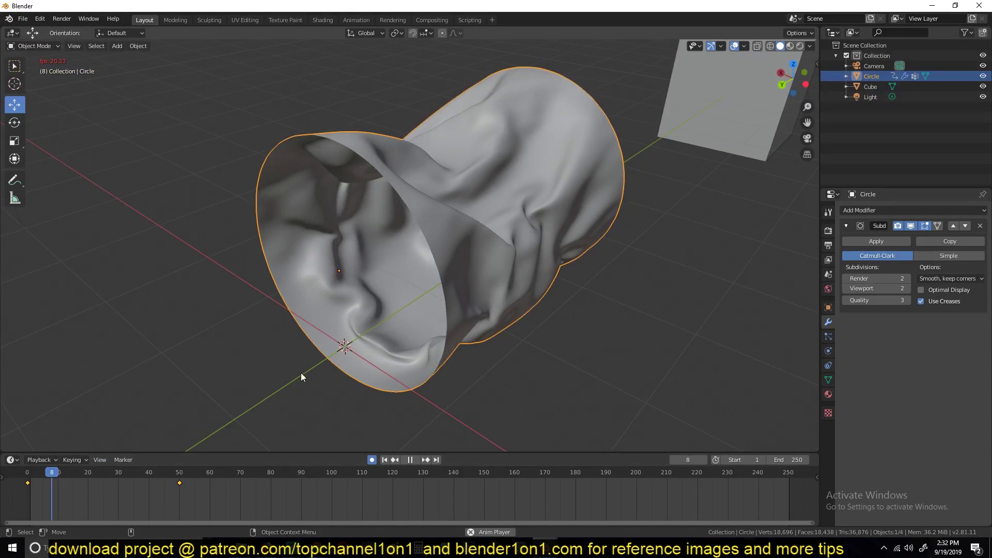
{"action": "key", "text": "space"}
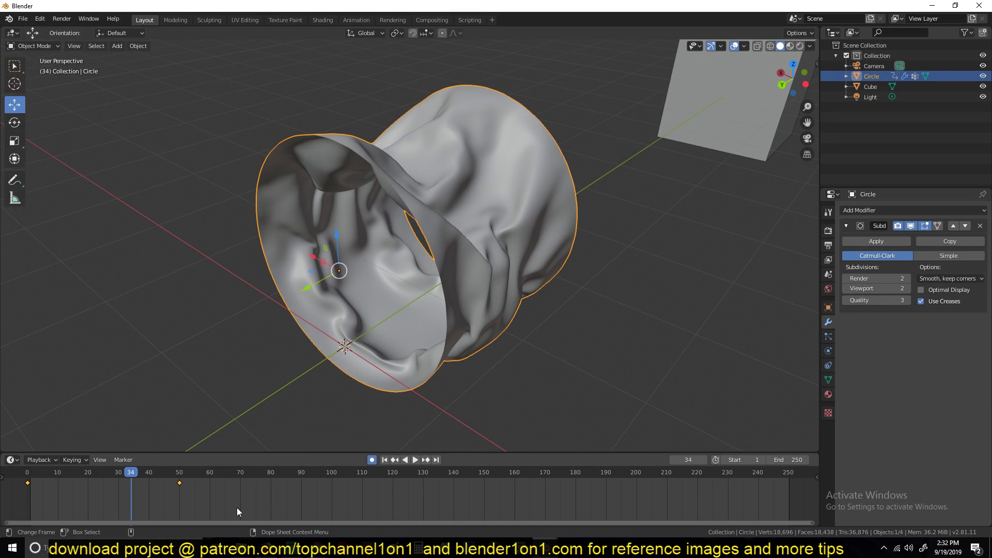
{"action": "key", "text": "x"}
{"action": "left_click", "coordinate": [236, 507]}
Step: Duplicate the wrinkled tube and place the copy about 1.76 m along the Y axis, end to end with the original
{"action": "middle_click_drag", "start_coordinate": [354, 367], "coordinate": [347, 247]}
{"action": "scroll", "coordinate": [467, 265], "scroll_direction": "down", "scroll_amount": 4}
{"action": "middle_click_drag", "start_coordinate": [467, 265], "coordinate": [463, 241]}
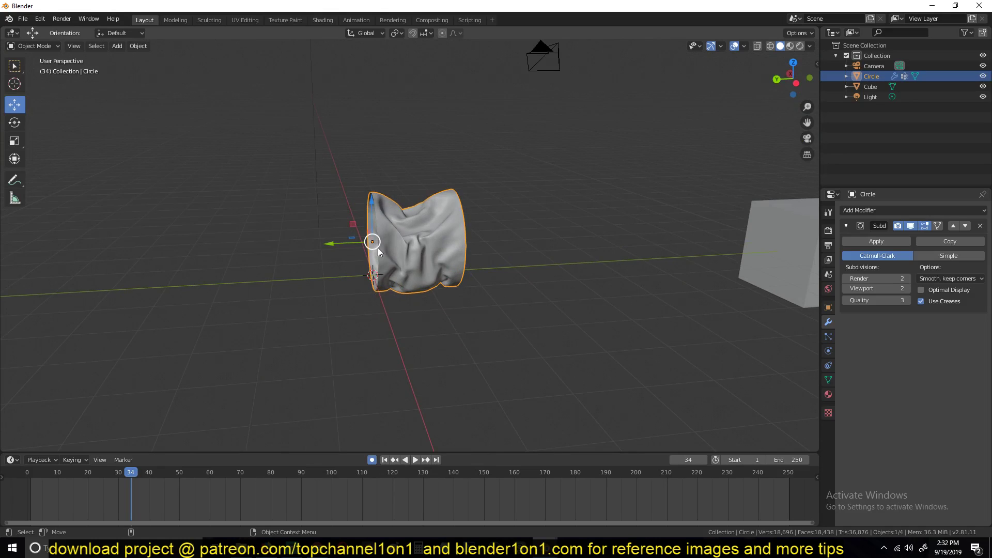
{"action": "key", "text": "shift+d"}
{"action": "key", "text": "x"}
{"action": "key", "text": "y"}
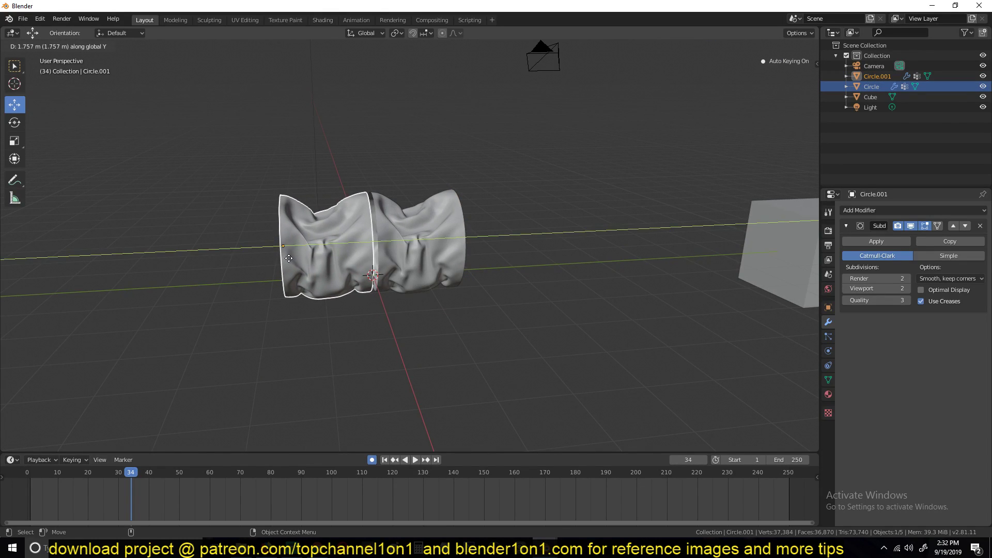
{"action": "left_click", "coordinate": [289, 258]}
Step: Duplicate the copied tube section and place it along the Y axis at the free end to form a row of three
{"action": "key", "text": "x"}
{"action": "key", "text": "shift+d"}
{"action": "key", "text": "x"}
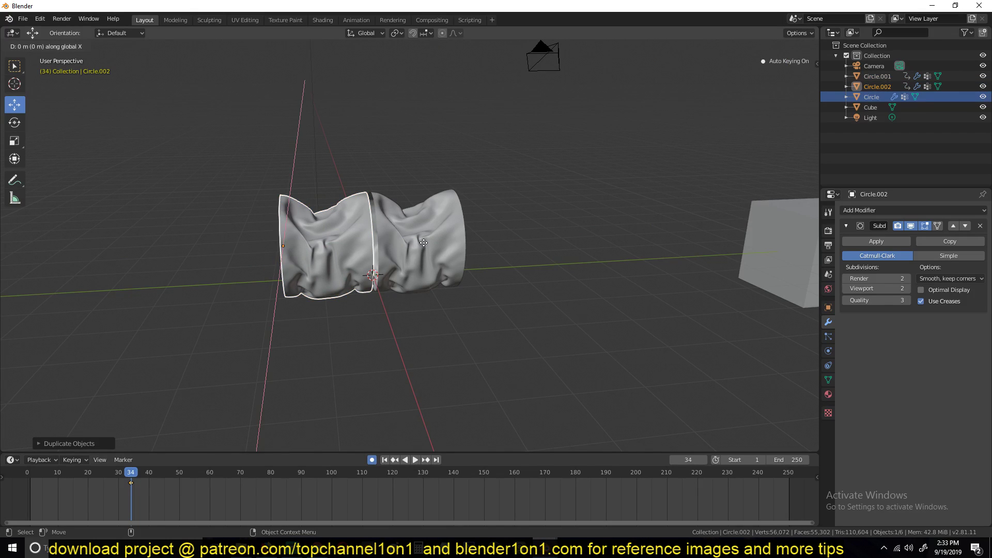
{"action": "left_click", "coordinate": [330, 245]}
{"action": "left_click", "coordinate": [329, 245]}
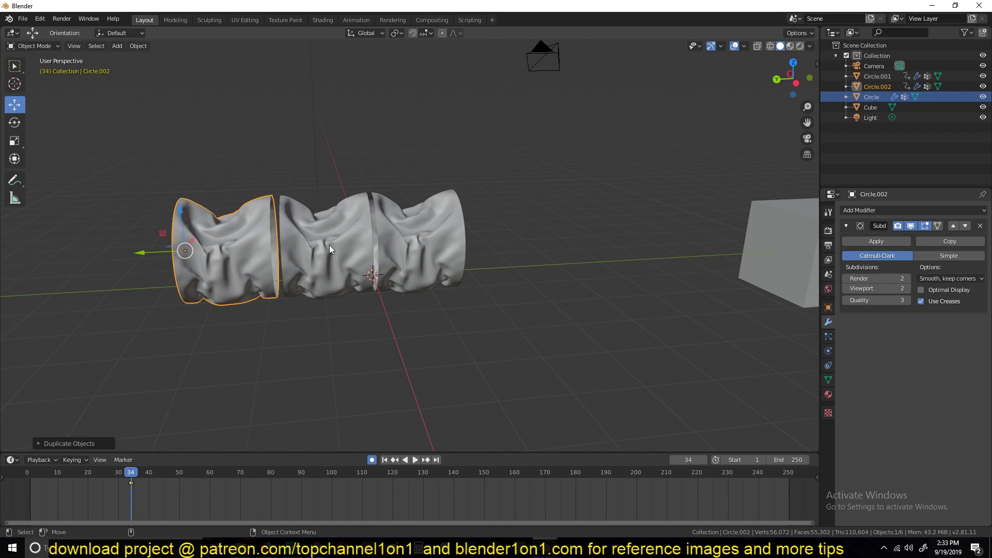
Step: Create a new material on the middle tube section and preview the tubes with material shading in the viewport
{"action": "left_click", "coordinate": [828, 394]}
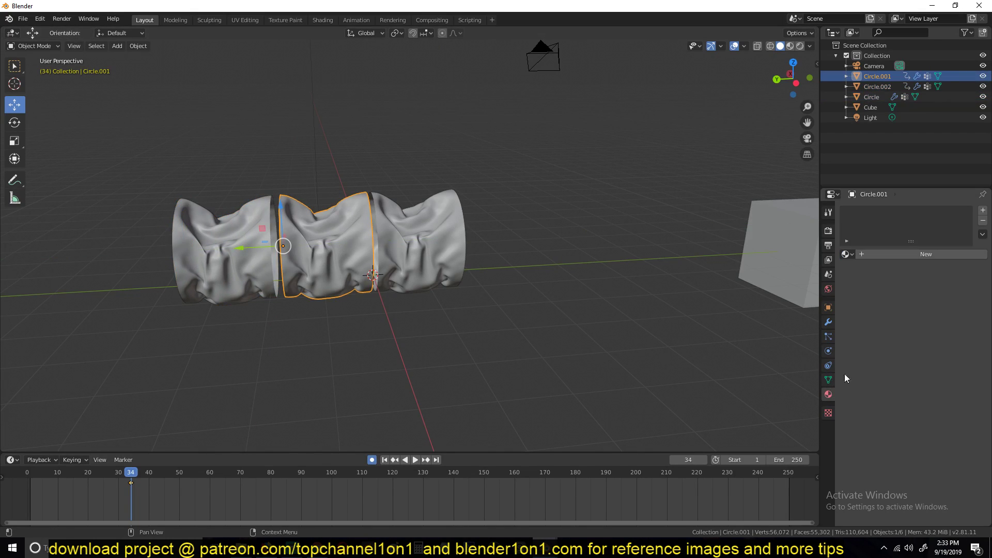
{"action": "left_click", "coordinate": [949, 253]}
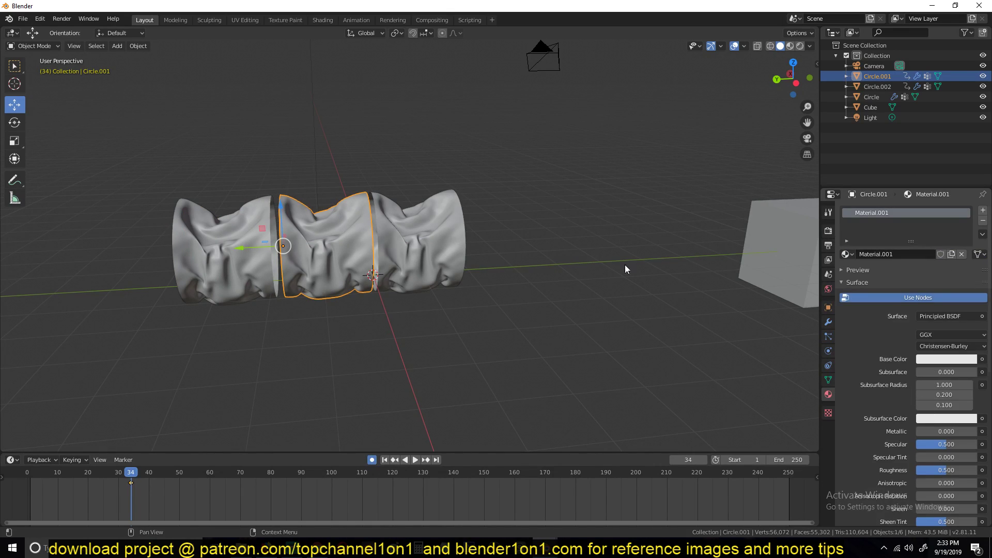
{"action": "left_click", "coordinate": [791, 46]}
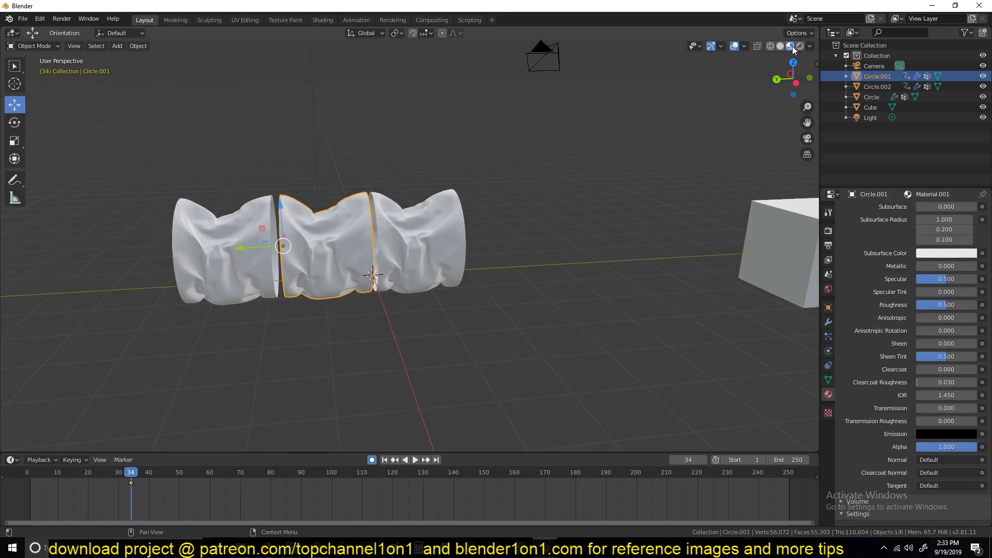
{"action": "middle_click_drag", "start_coordinate": [630, 153], "coordinate": [498, 163]}
{"action": "scroll", "coordinate": [498, 163], "scroll_direction": "up", "scroll_amount": 5}
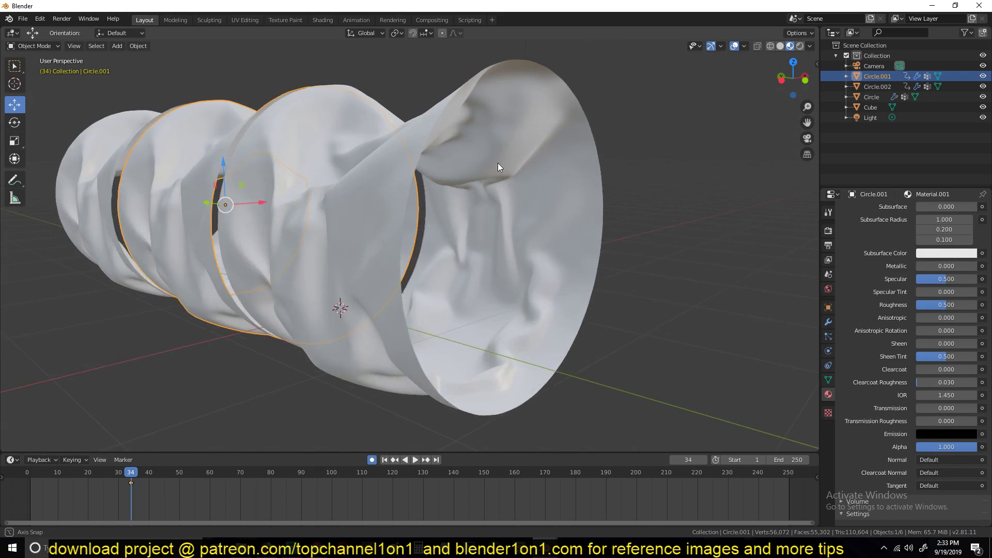
Step: Lower the middle tube material's alpha to about 0.067 and set its blend mode to Alpha Blend
{"action": "scroll", "coordinate": [946, 359], "scroll_direction": "down", "scroll_amount": 5}
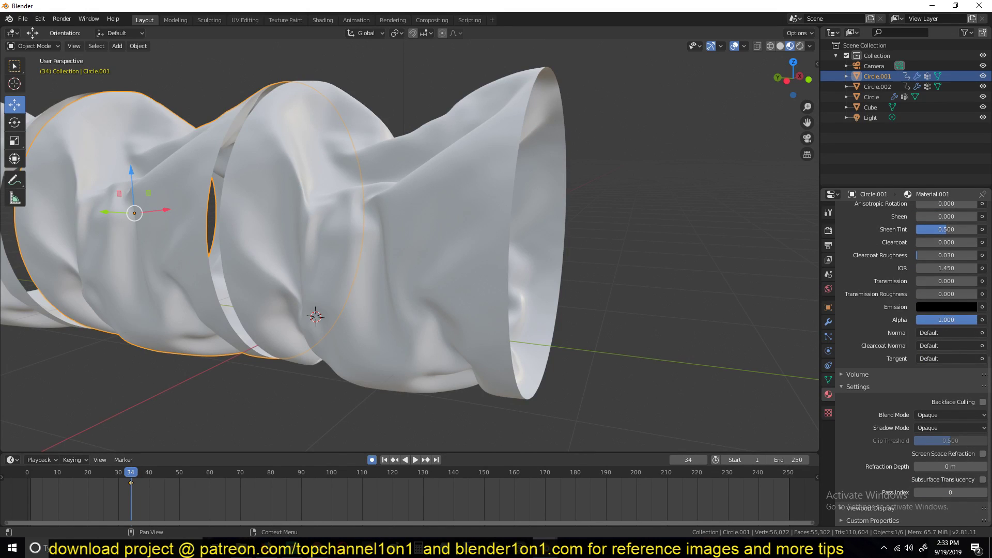
{"action": "left_click_drag", "start_coordinate": [946, 320], "coordinate": [889, 319]}
{"action": "middle_click_drag", "start_coordinate": [364, 209], "coordinate": [517, 232]}
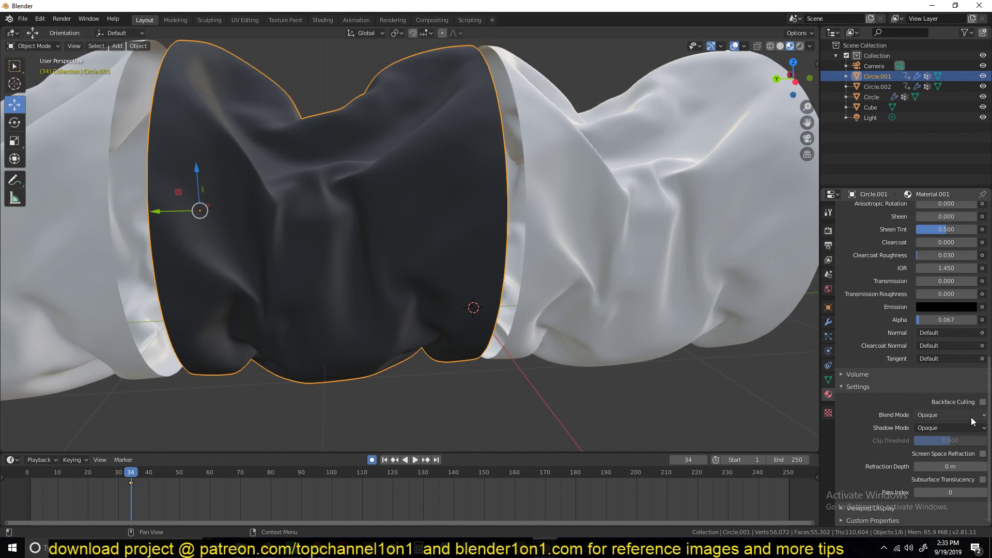
{"action": "left_click", "coordinate": [956, 415]}
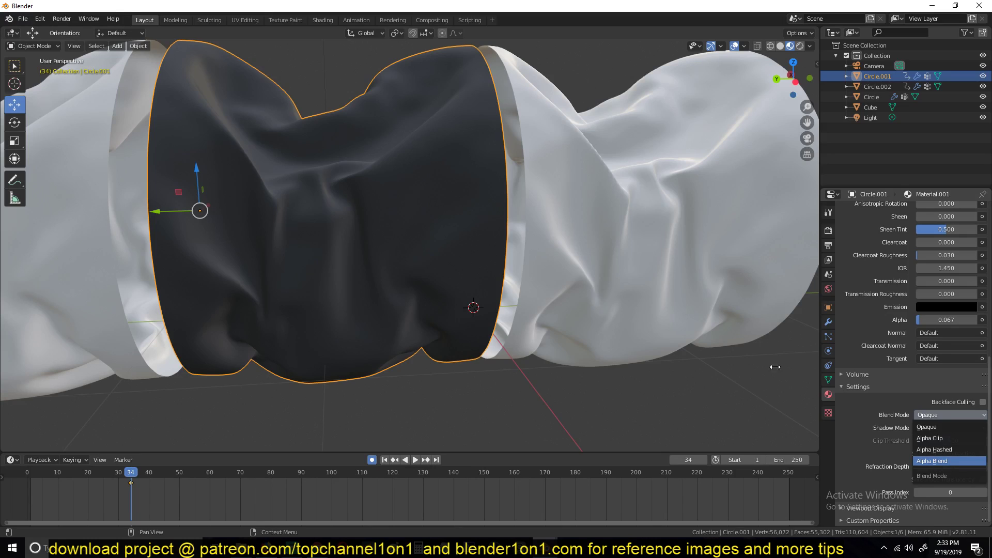
{"action": "left_click", "coordinate": [932, 461]}
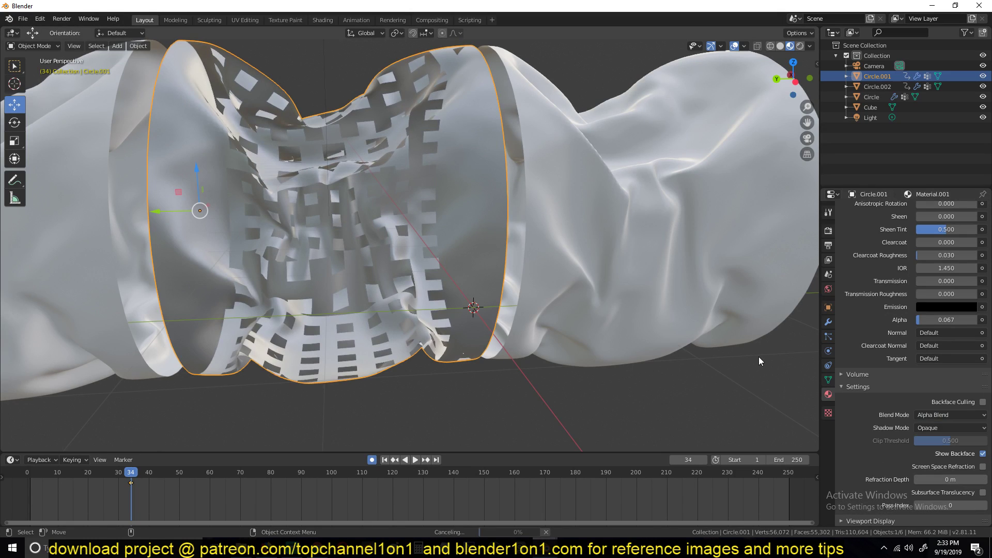
Step: Compare the transparent middle tube with Show Backface off and on, leaving the option enabled
{"action": "middle_click_drag", "start_coordinate": [318, 210], "coordinate": [342, 221]}
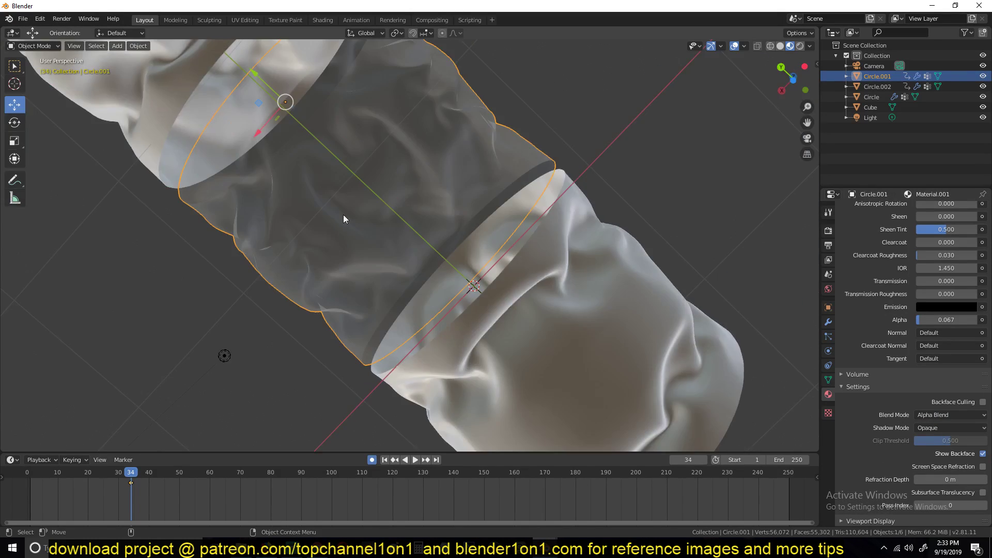
{"action": "middle_click_drag", "start_coordinate": [339, 148], "coordinate": [245, 138]}
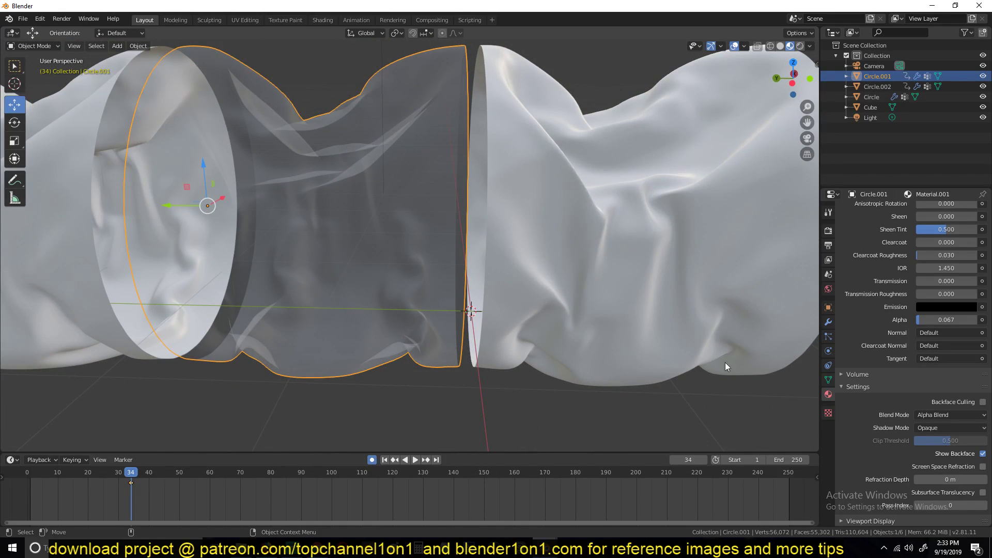
{"action": "left_click", "coordinate": [981, 453]}
{"action": "left_click", "coordinate": [981, 453]}
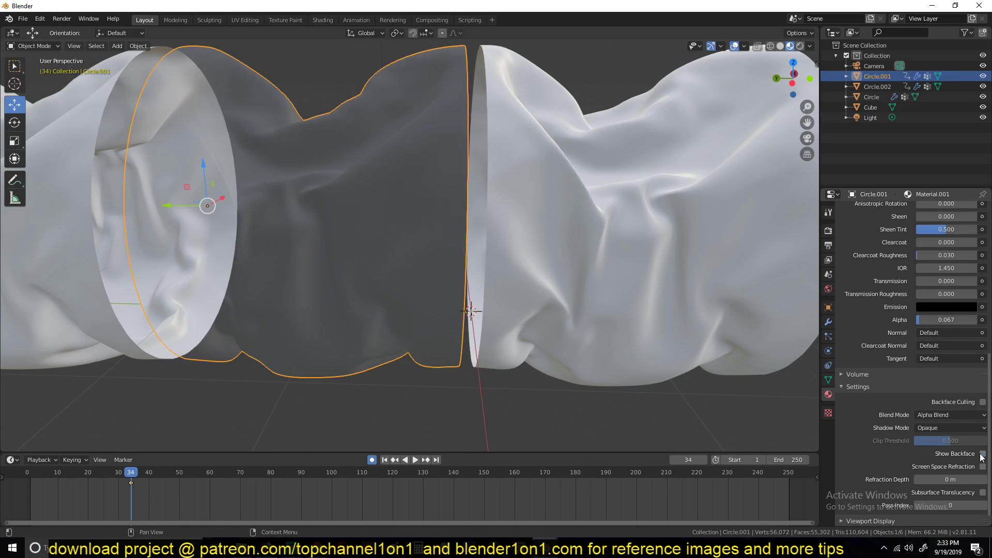
{"action": "mouse_move", "coordinate": [590, 300]}
{"action": "middle_mouse_down"}
{"action": "mouse_move", "coordinate": [594, 261]}
{"action": "mouse_move", "coordinate": [609, 266]}
{"action": "mouse_move", "coordinate": [598, 288]}
{"action": "mouse_move", "coordinate": [560, 305]}
{"action": "mouse_move", "coordinate": [549, 333]}
{"action": "mouse_move", "coordinate": [592, 318]}
{"action": "mouse_move", "coordinate": [588, 295]}
{"action": "mouse_move", "coordinate": [535, 343]}
{"action": "mouse_move", "coordinate": [600, 319]}
{"action": "mouse_move", "coordinate": [602, 301]}
{"action": "middle_mouse_up"}
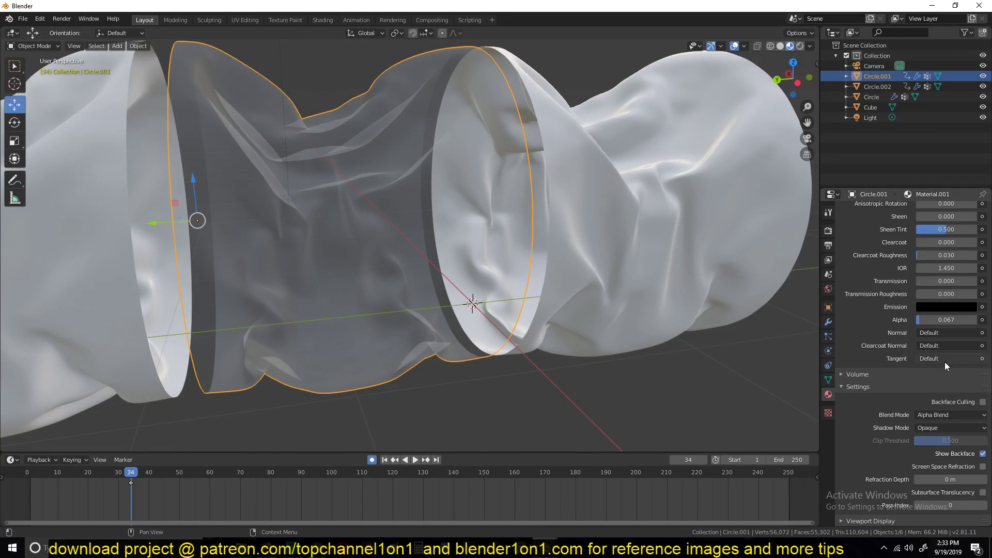
Step: Reduce the middle tube material's roughness to 0 and check the reflections on the folds
{"action": "scroll", "coordinate": [924, 310], "scroll_direction": "up", "scroll_amount": 4}
{"action": "scroll", "coordinate": [918, 302], "scroll_direction": "up", "scroll_amount": 4}
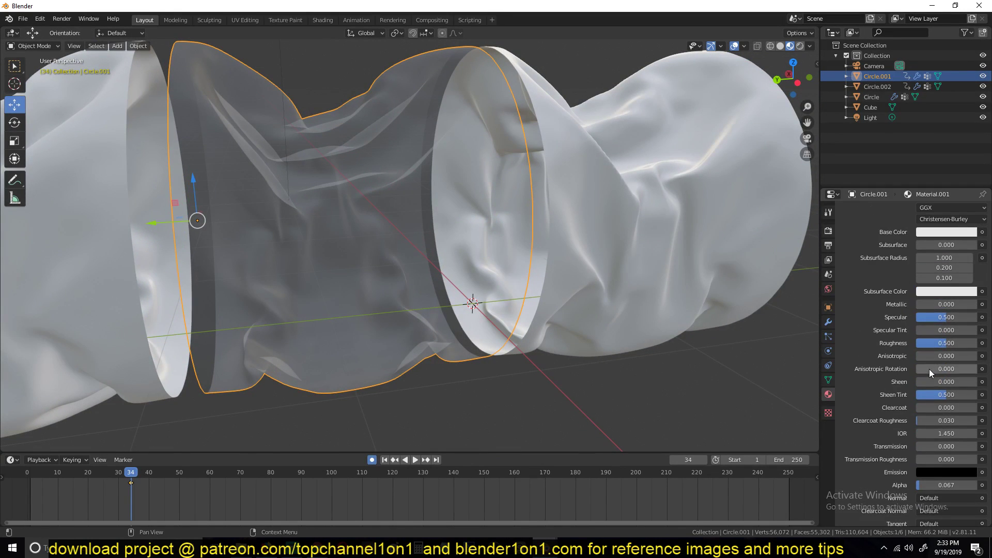
{"action": "left_click_drag", "start_coordinate": [941, 343], "coordinate": [888, 343]}
{"action": "middle_click_drag", "start_coordinate": [534, 261], "coordinate": [504, 275]}
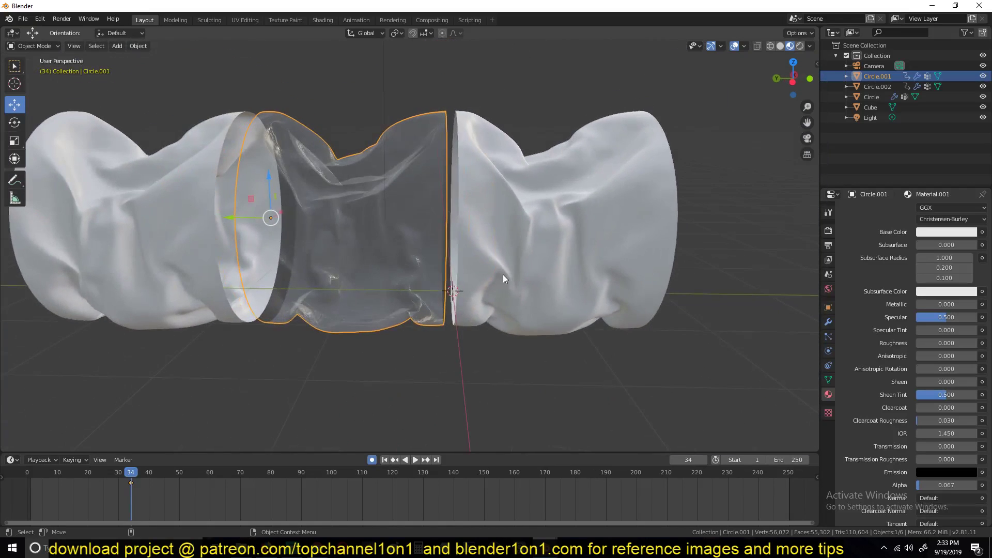
Step: Set the middle tube material's transmission to 1 and inspect the glassy look around the folds
{"action": "scroll", "coordinate": [894, 444], "scroll_direction": "down", "scroll_amount": 5}
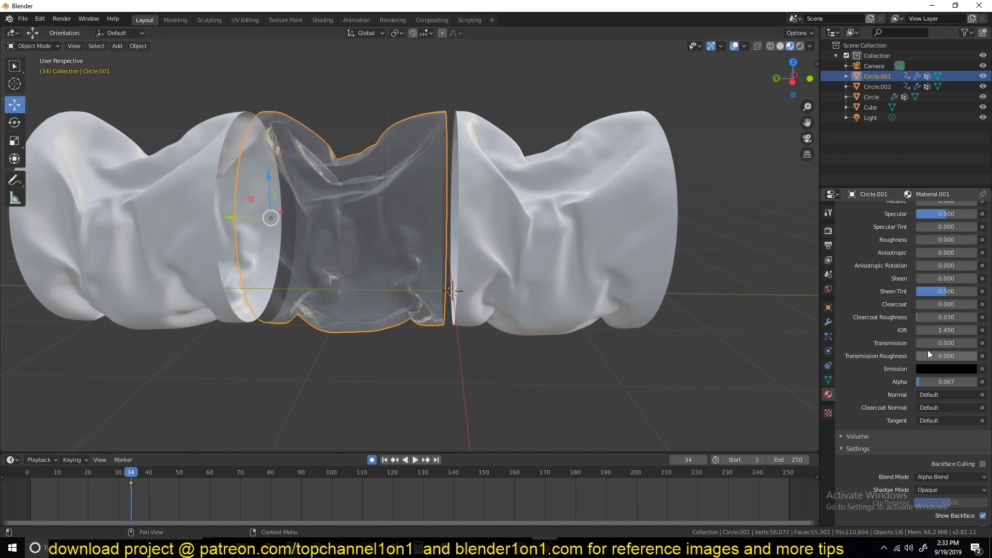
{"action": "left_click", "coordinate": [935, 343]}
{"action": "type", "text": "1"}
{"action": "key", "text": "Return"}
{"action": "middle_click_drag", "start_coordinate": [465, 289], "coordinate": [548, 294]}
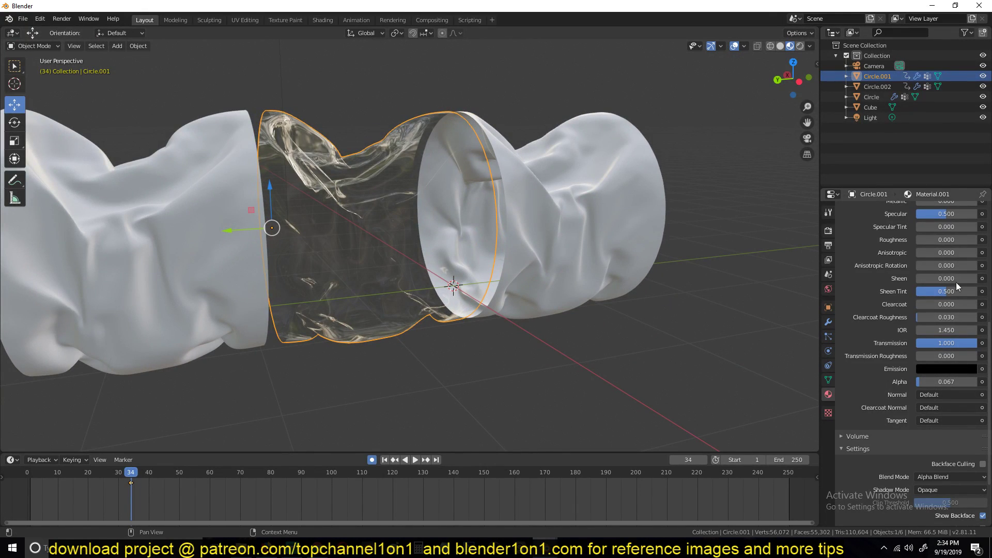
Step: Raise the middle tube material's roughness to about 0.283 and its alpha to about 0.450, and check the result
{"action": "left_click_drag", "start_coordinate": [934, 243], "coordinate": [953, 243]}
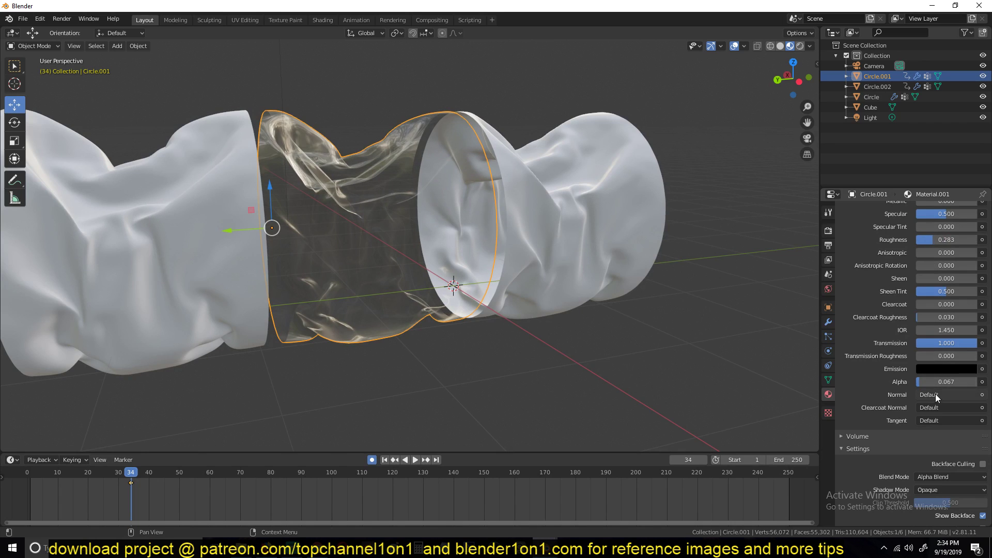
{"action": "left_click_drag", "start_coordinate": [935, 384], "coordinate": [959, 385]}
{"action": "middle_click_drag", "start_coordinate": [794, 357], "coordinate": [549, 286]}
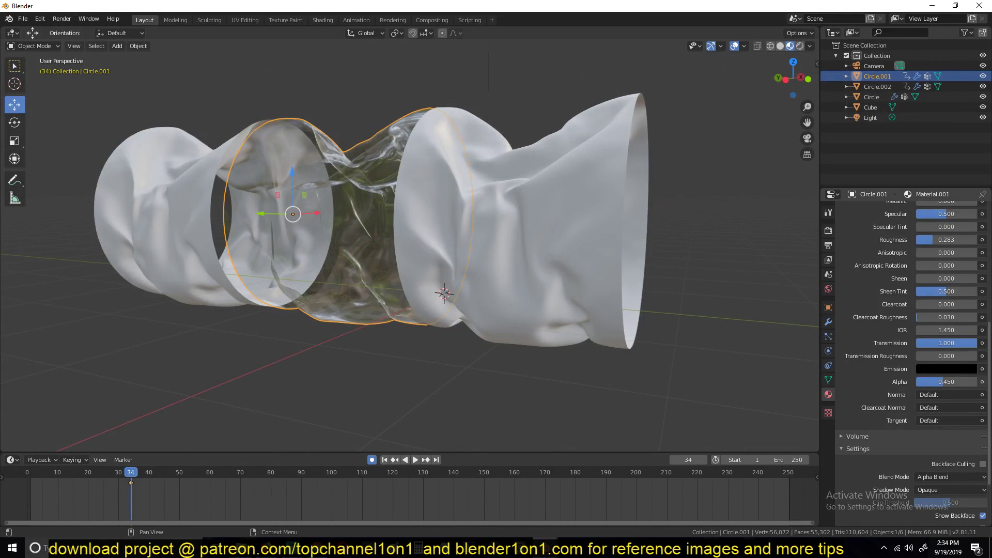